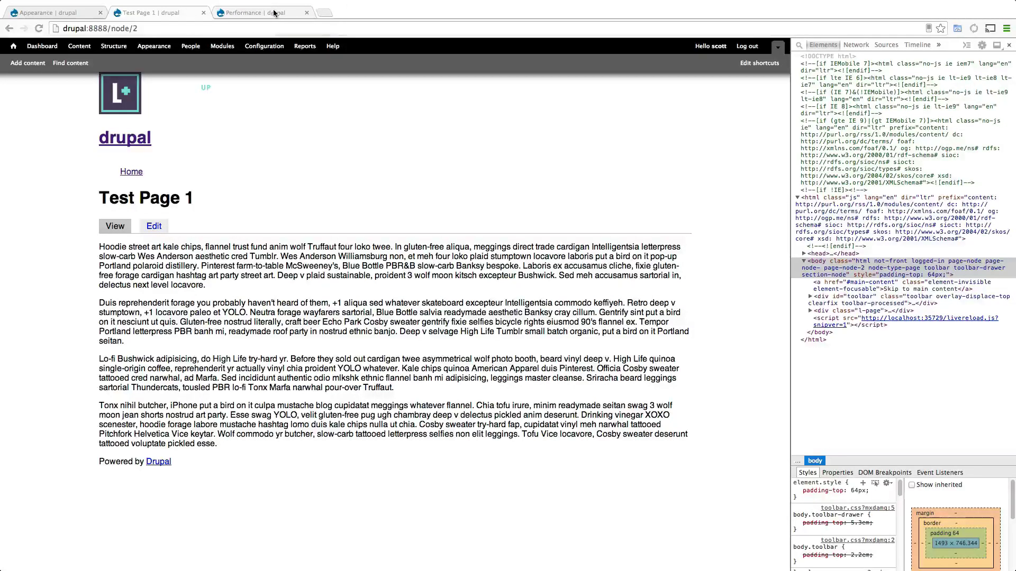
Open the Modules admin page from the toolbar in a new tab and bring it forward.
right_click(232, 46)
left_click(264, 49)
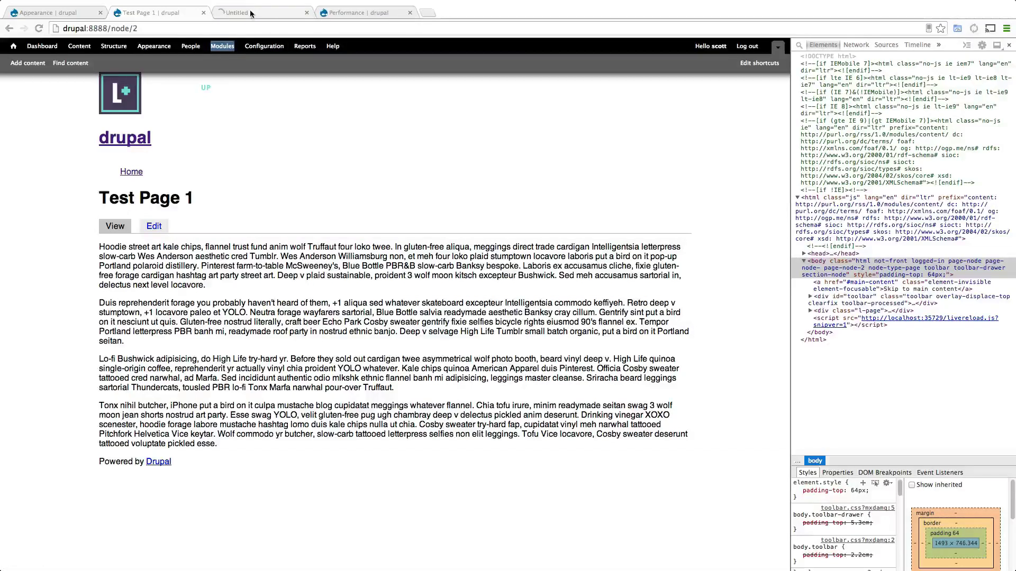
left_click(254, 13)
scroll(253, 323, "down", 1)
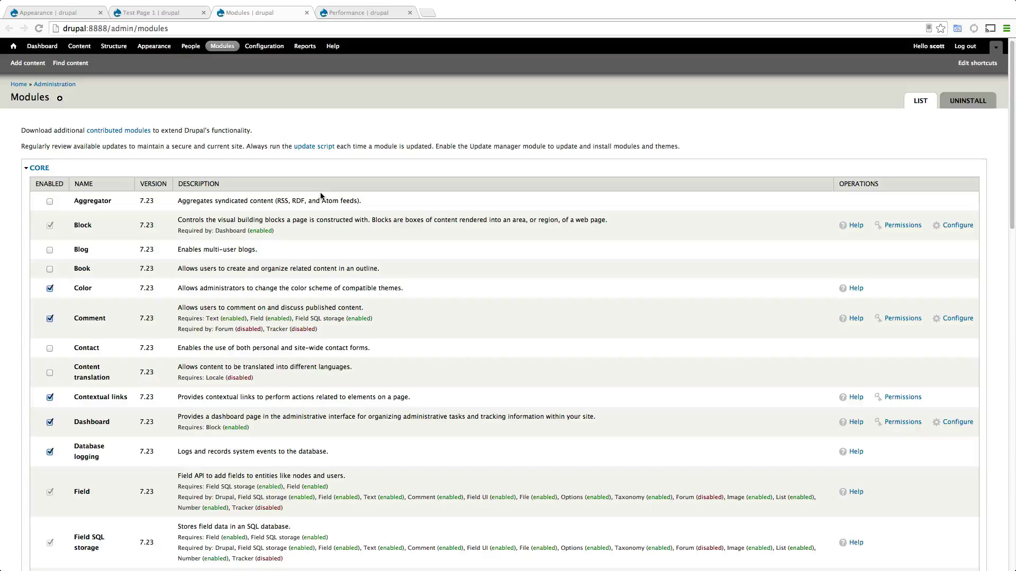
Open the drupal.org Context omega project page, then switch over to iTerm.
key("super+f")
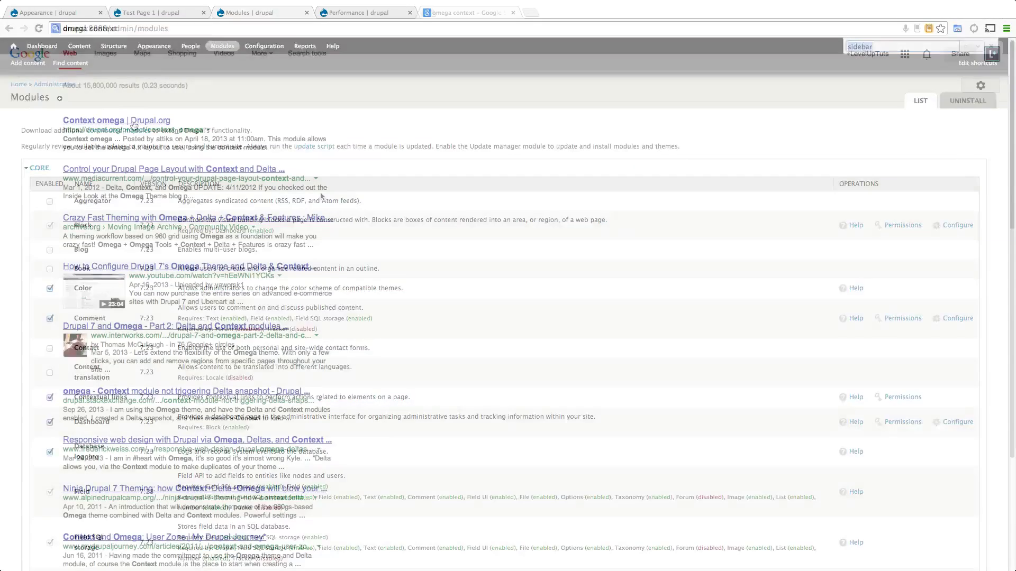
left_click(132, 103)
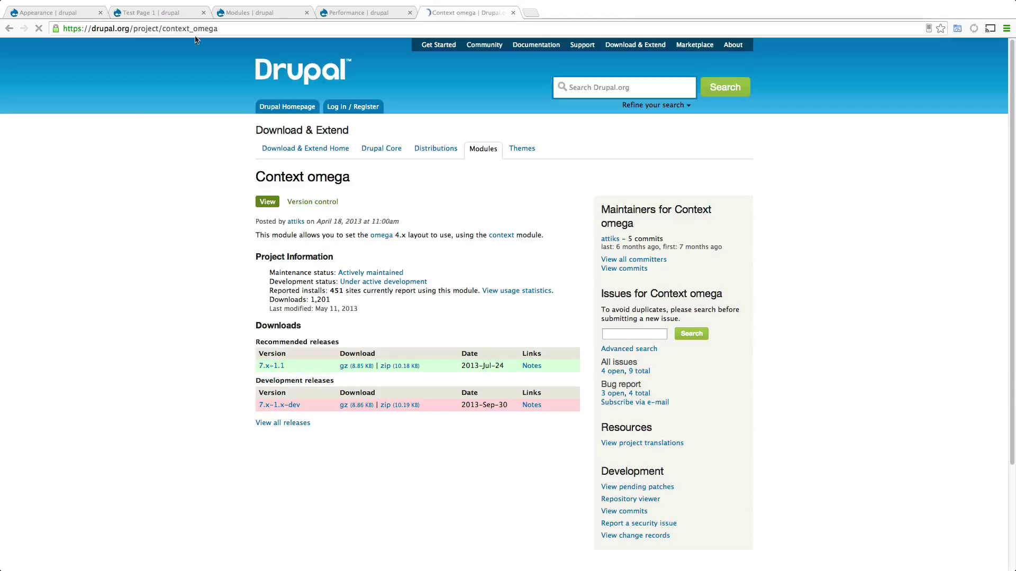
left_click(166, 29)
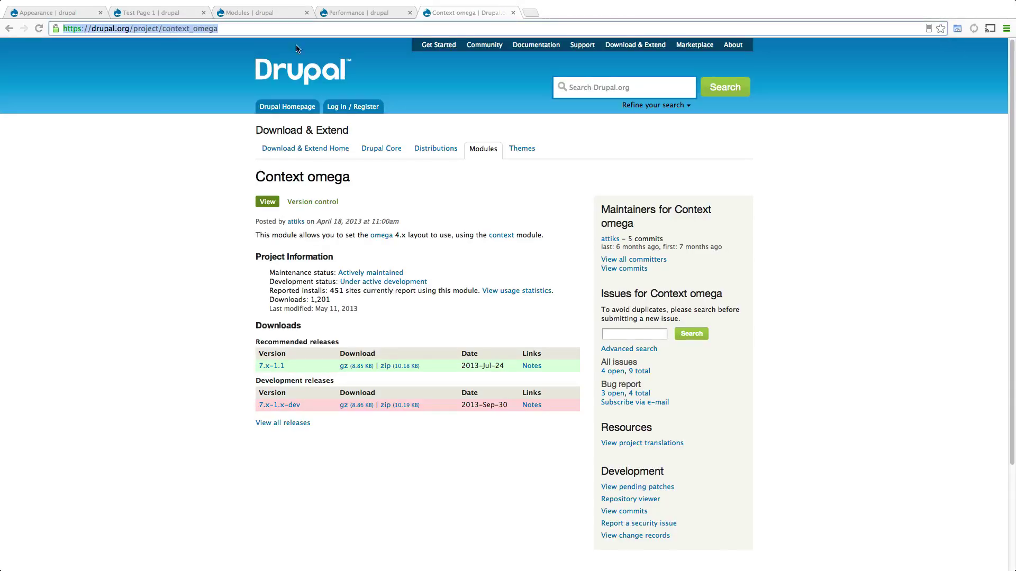
left_click(227, 127)
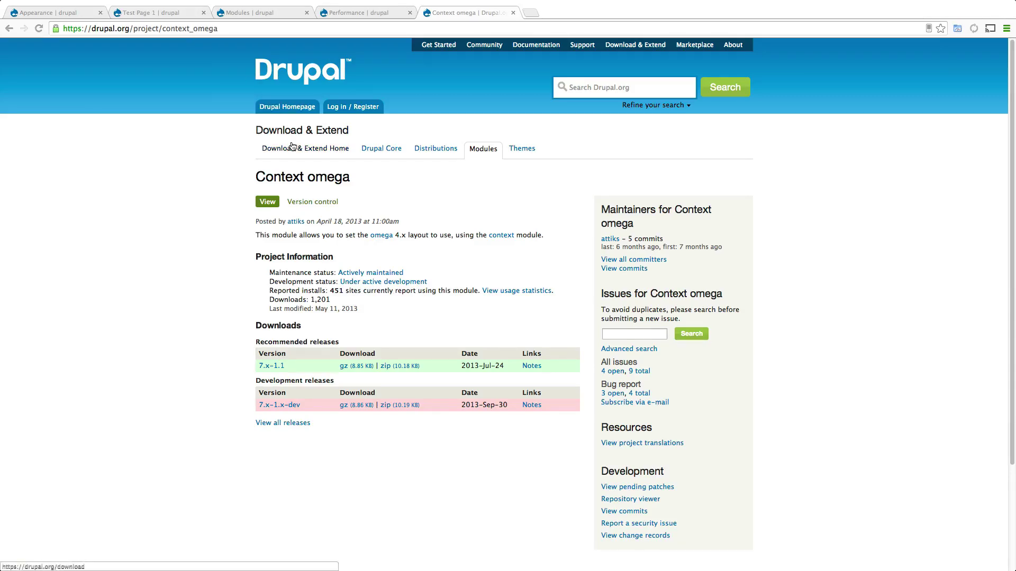
key("super+Tab")
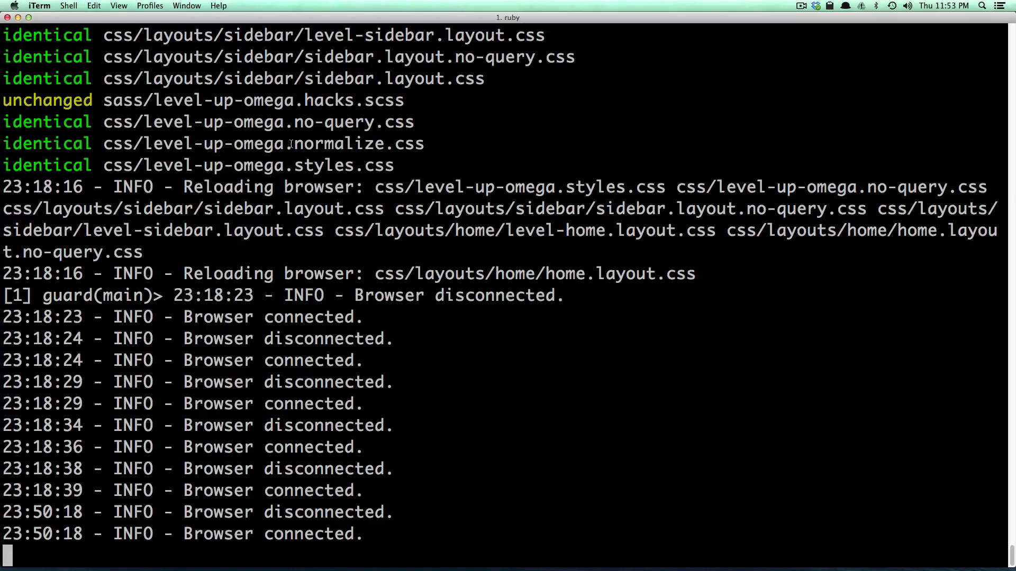
Split iTerm into a second shell beside the guard log, with larger text.
type("ß∂")
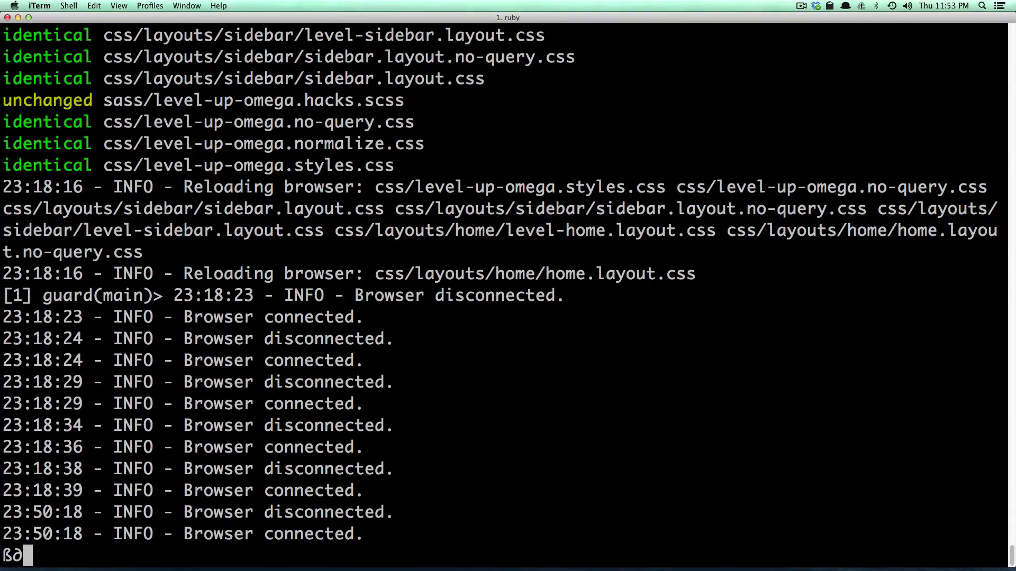
key("super+d")
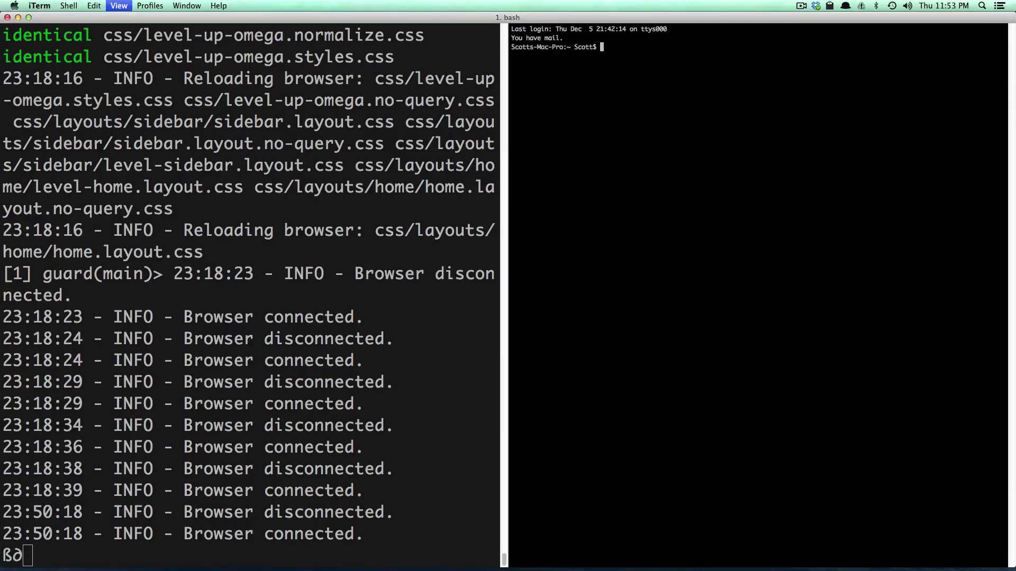
key("super+plus")
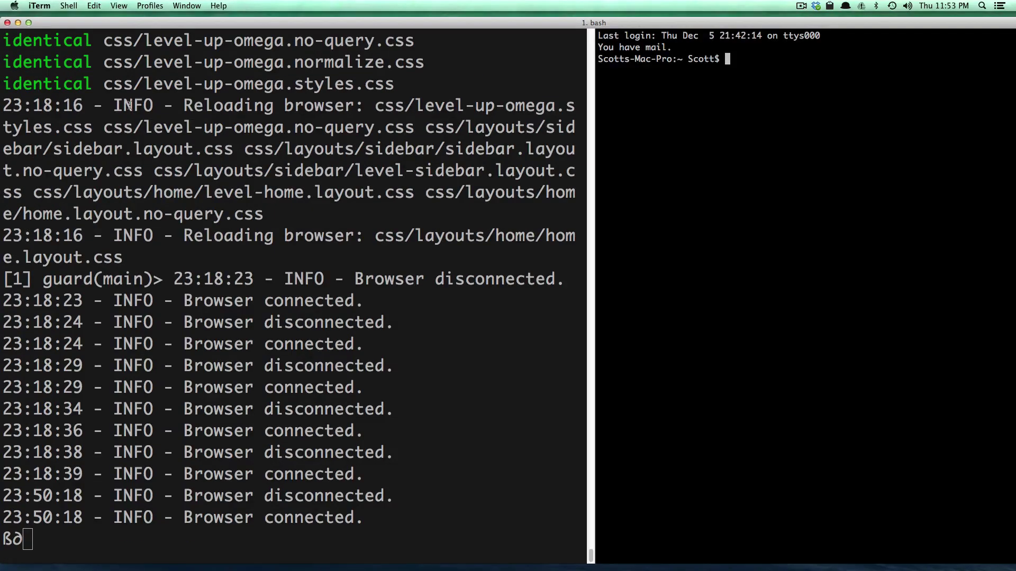
left_click(29, 23)
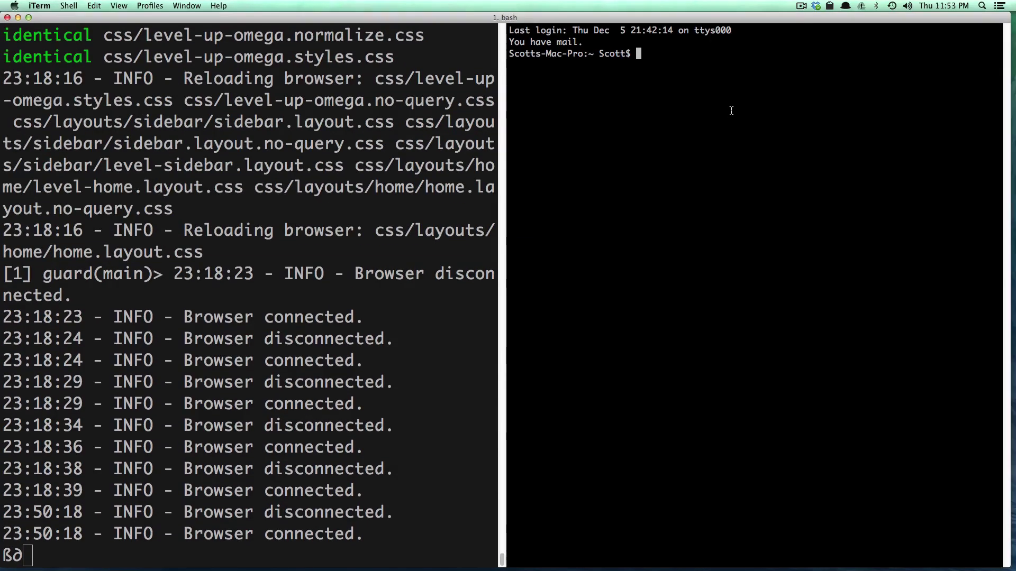
In Sites/levelup/drupal/, list the files and download context_omega with drush dl.
type("cd Sites/levelup/")
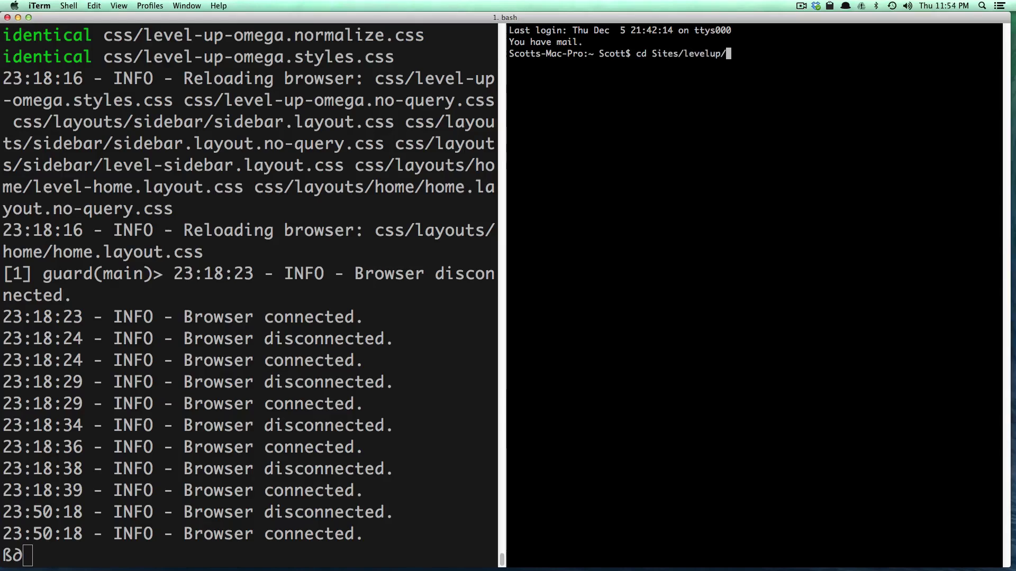
type("drupal/")
key("Tab")
key("Tab")
key("Tab")
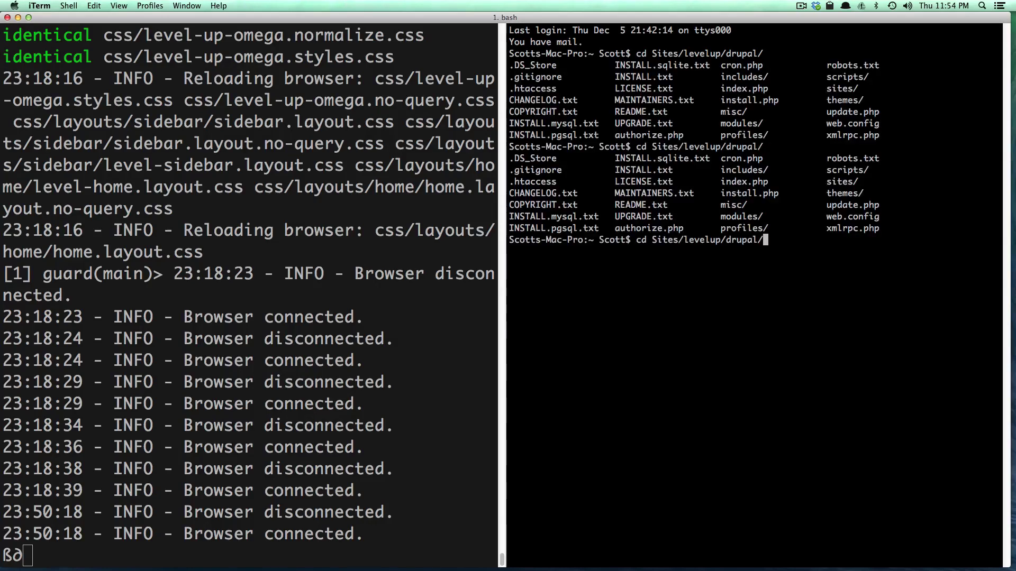
key("Return")
type("l Scott$")
key("Return")
type("ls")
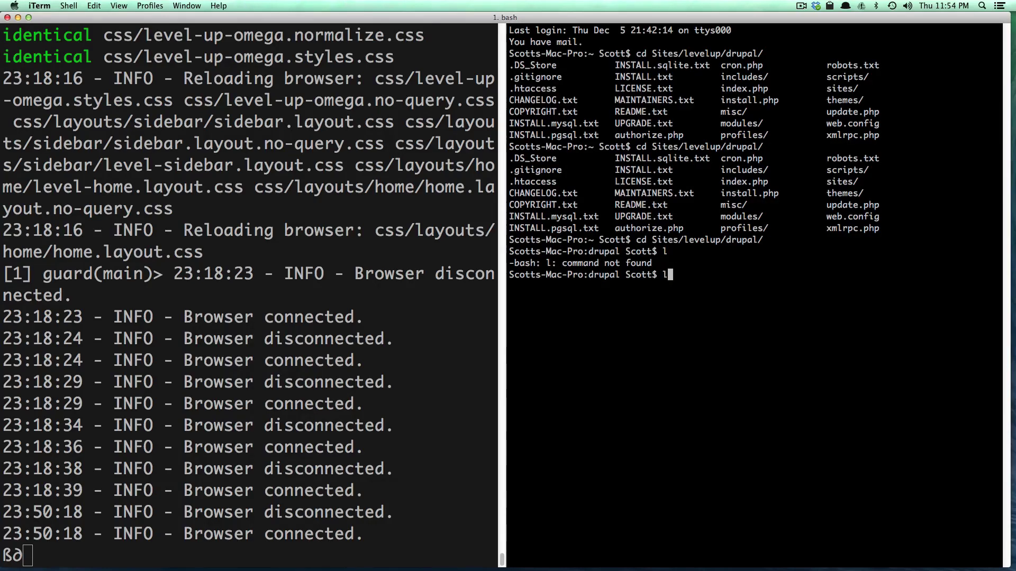
key("Return")
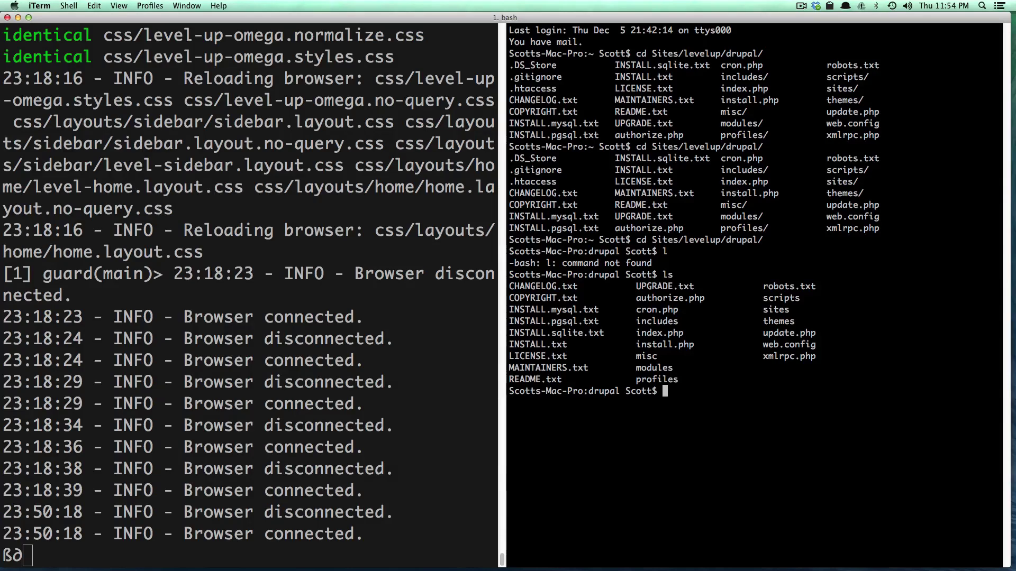
type("drush dl context_omega")
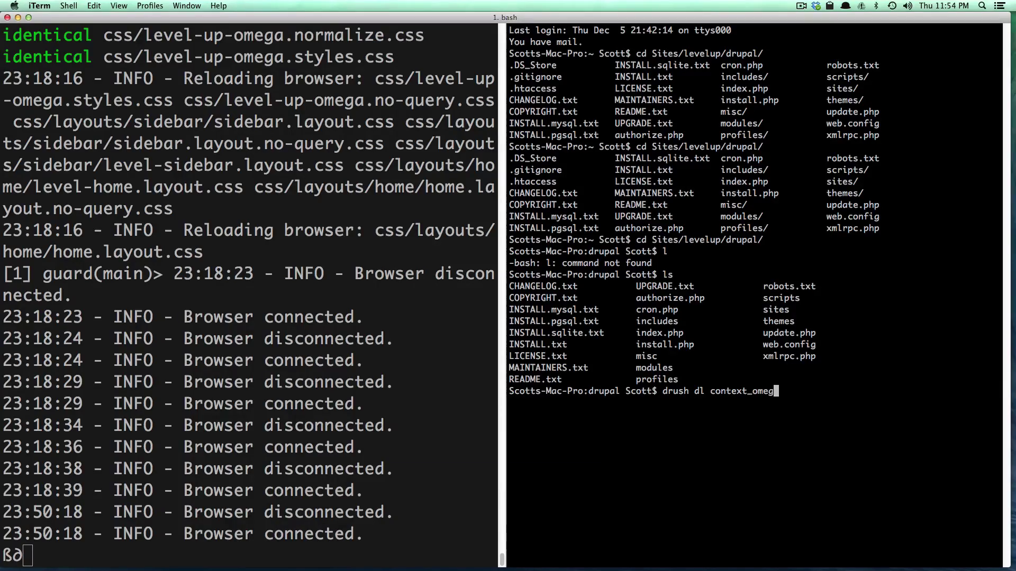
key("Return")
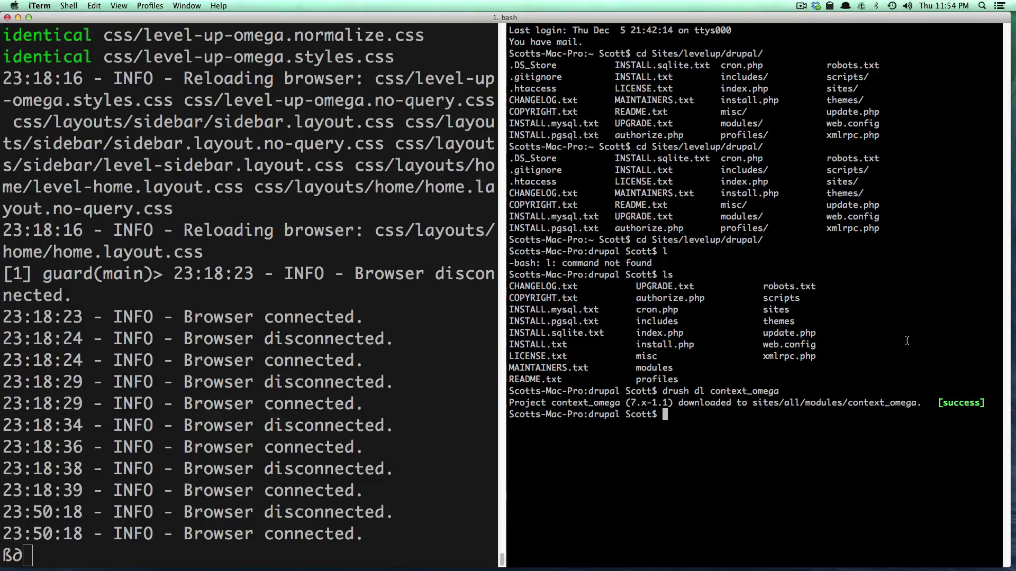
Enable context_omega with drush en -y, fetching and enabling context and ctools too.
type("drush en -y contex")
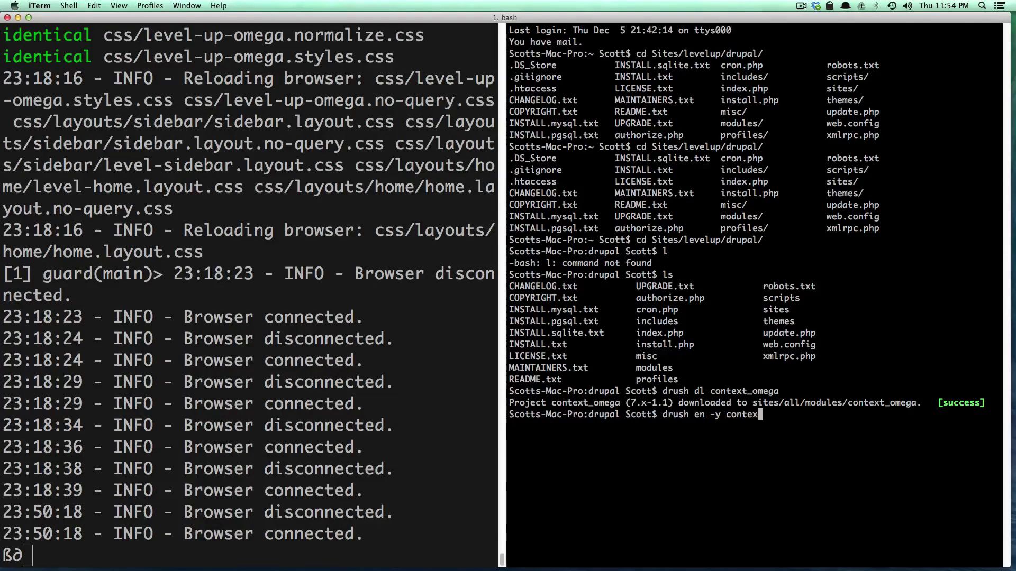
type("t_omega")
key("Return")
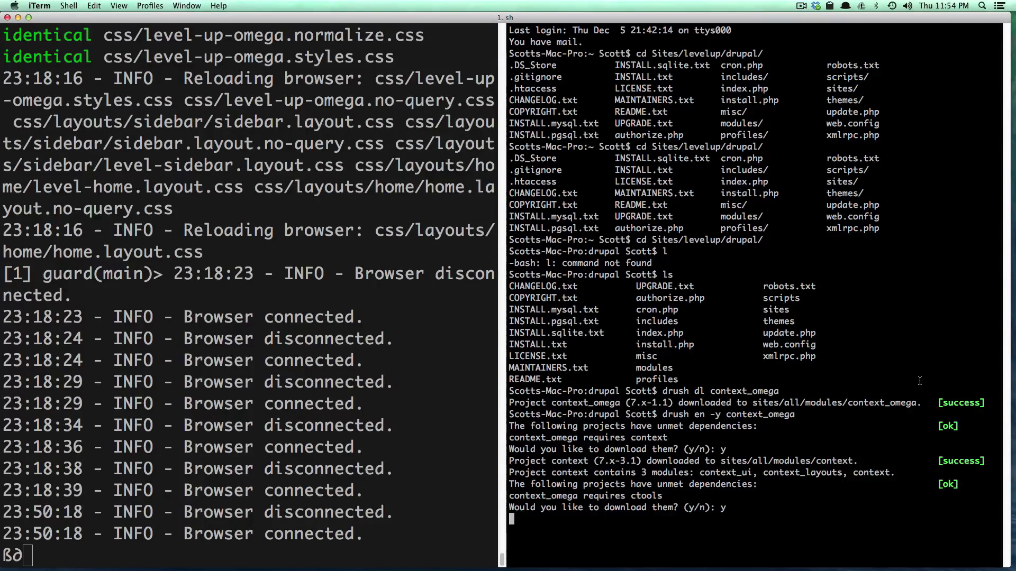
key("super+Tab")
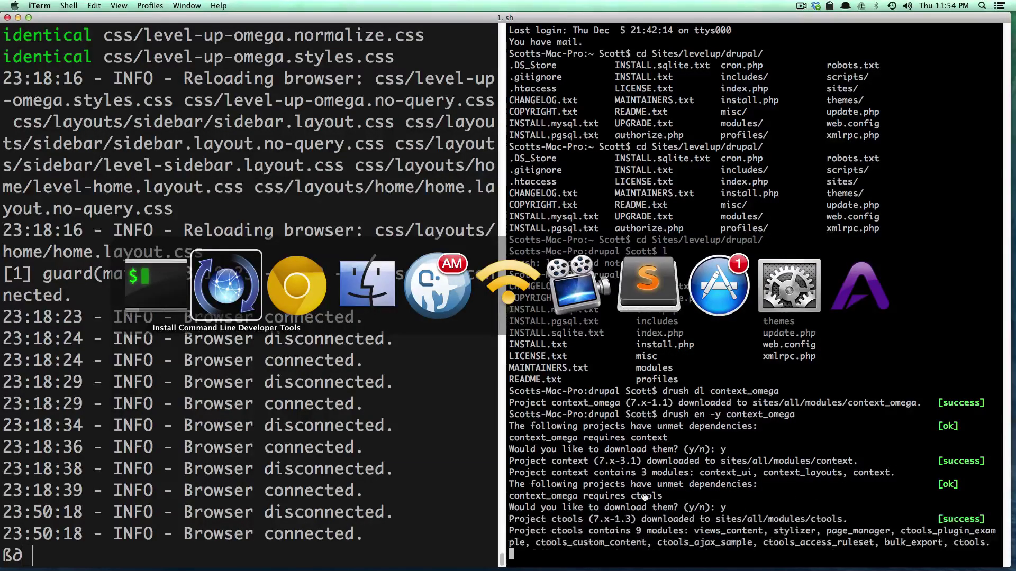
key("super+shift+Tab")
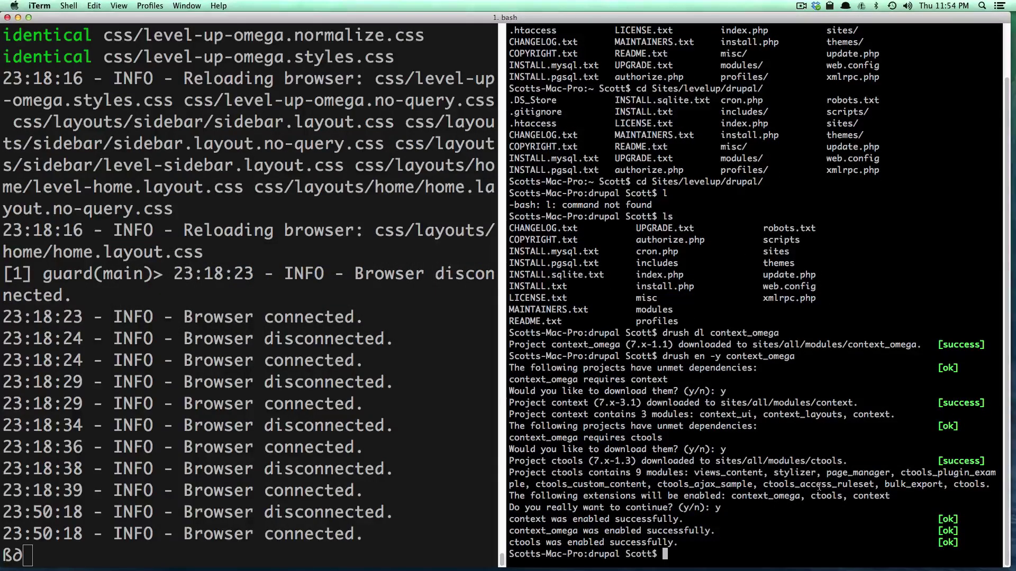
left_click_drag(715, 414, 791, 484)
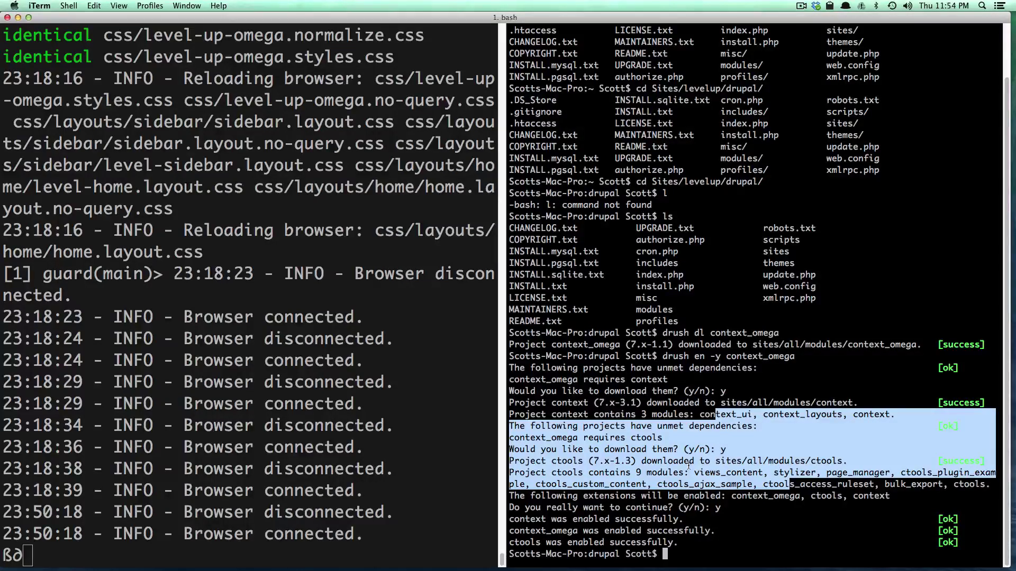
left_click(708, 468)
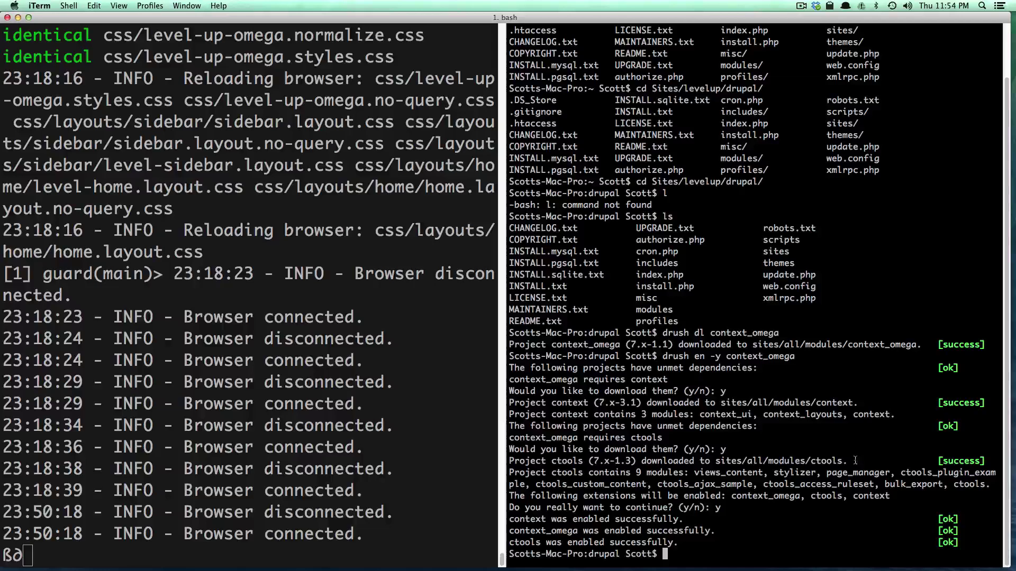
left_click_drag(783, 450, 588, 474)
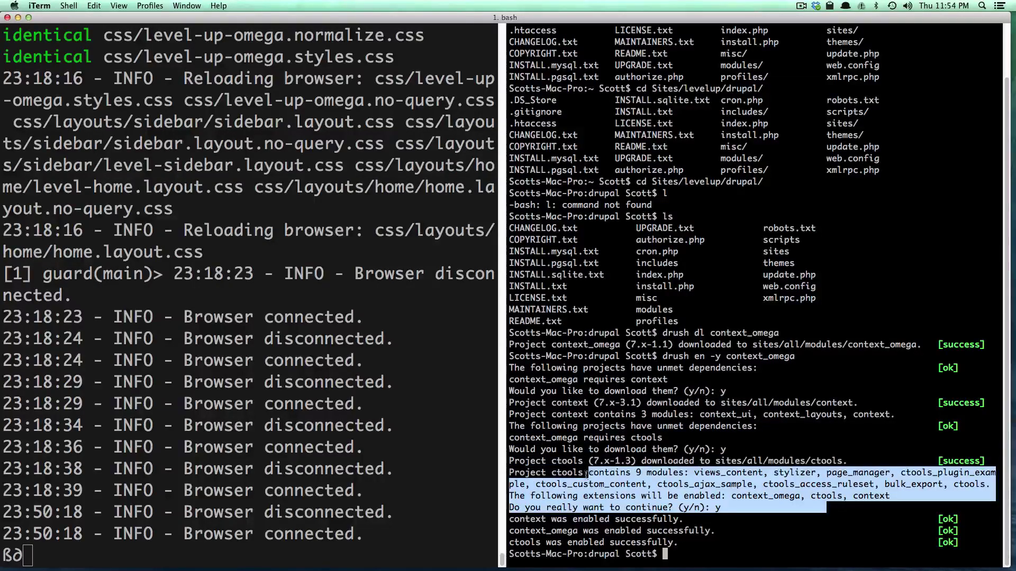
left_click(646, 483)
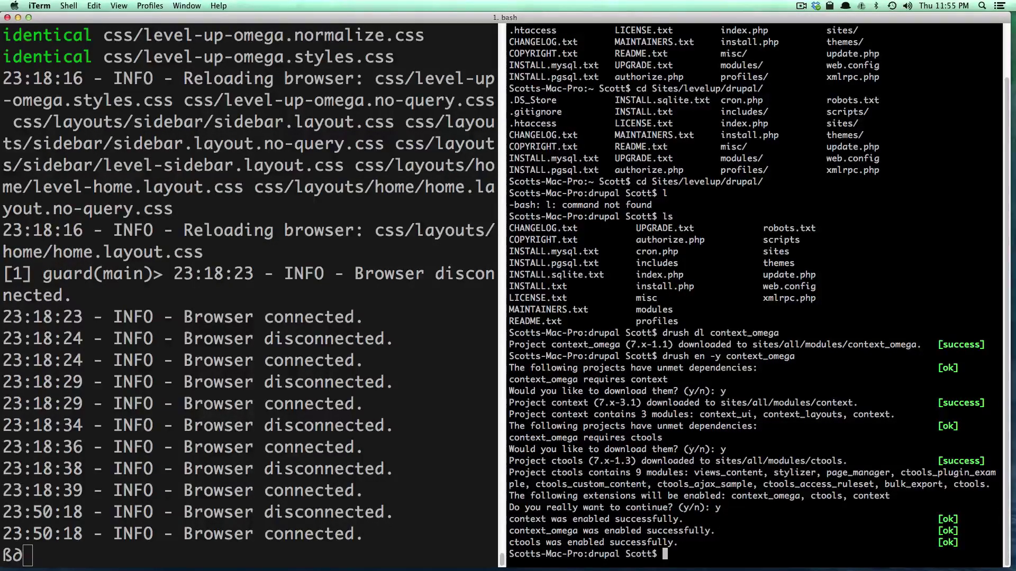
key("super+Tab")
key("super+Tab")
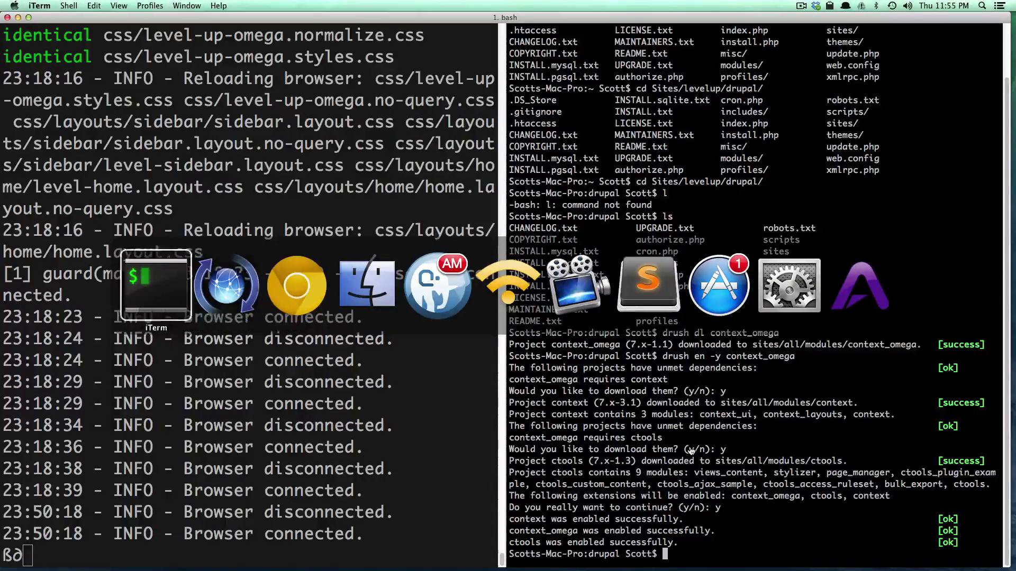
key("ctrl+Left")
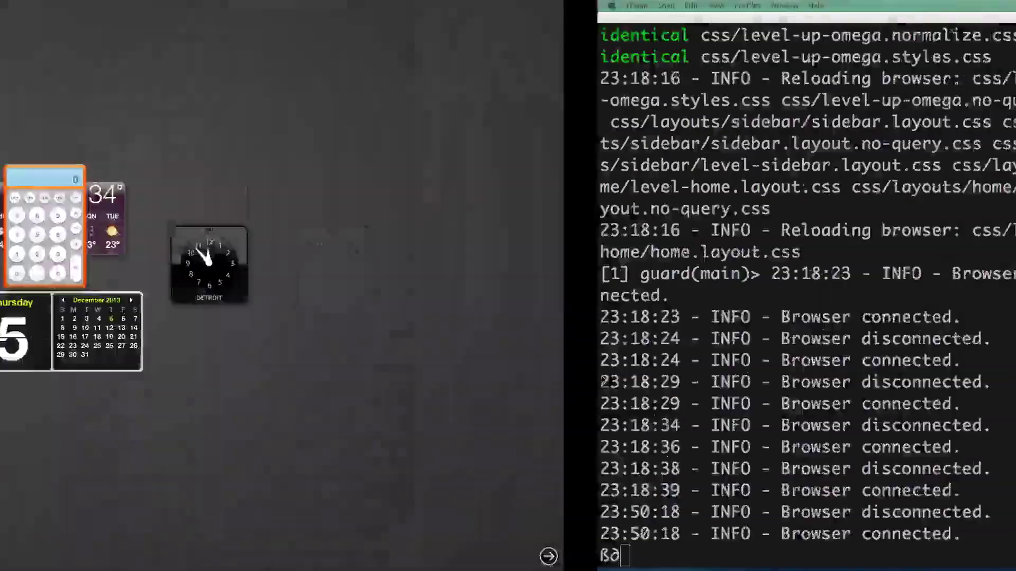
Reload the Modules page and locate Context Omega by searching 'context om'.
key("ctrl+Right")
key("ctrl+Right")
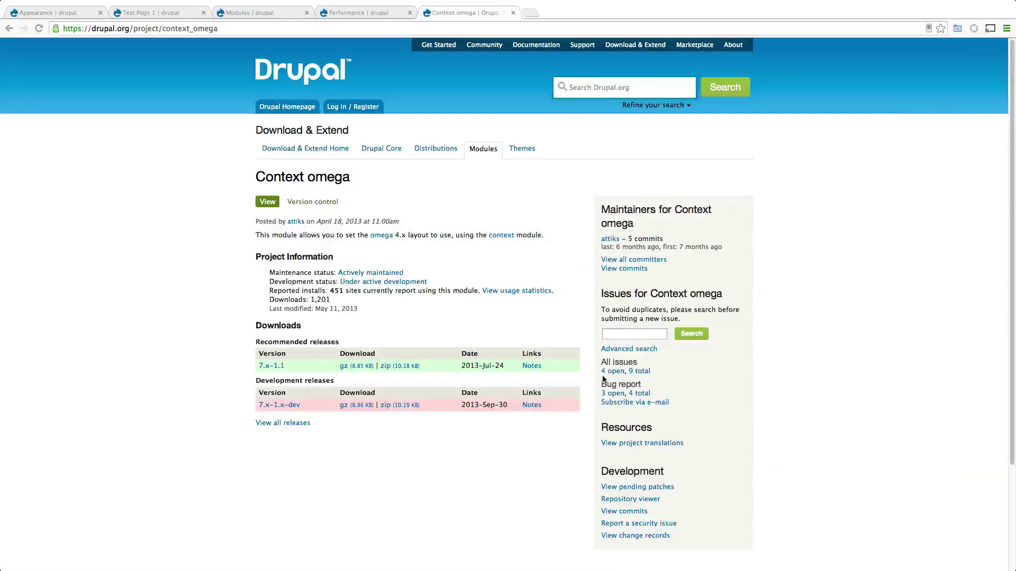
key("super+w")
key("super+r")
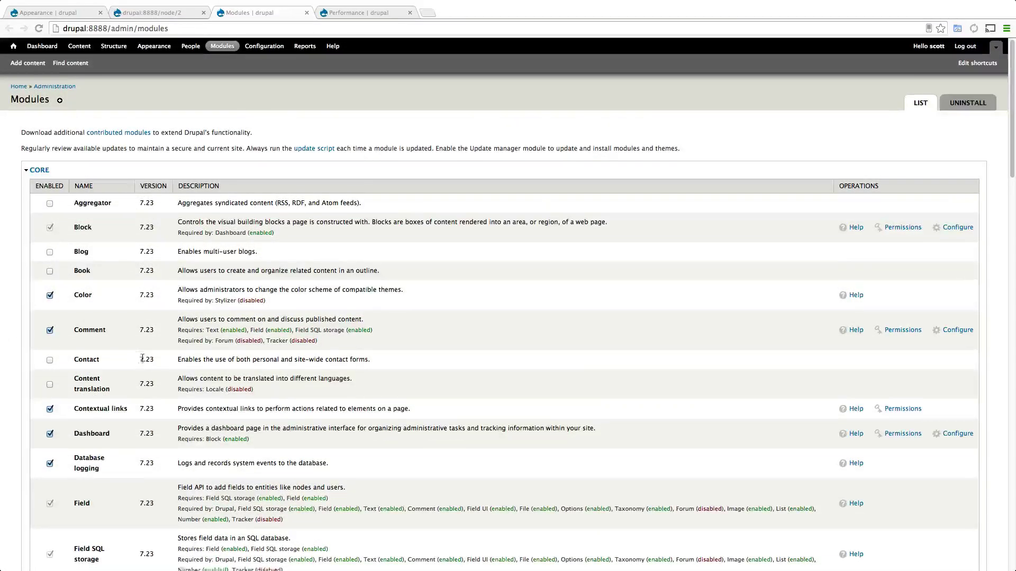
scroll(105, 373, "down", 20)
key("super+f")
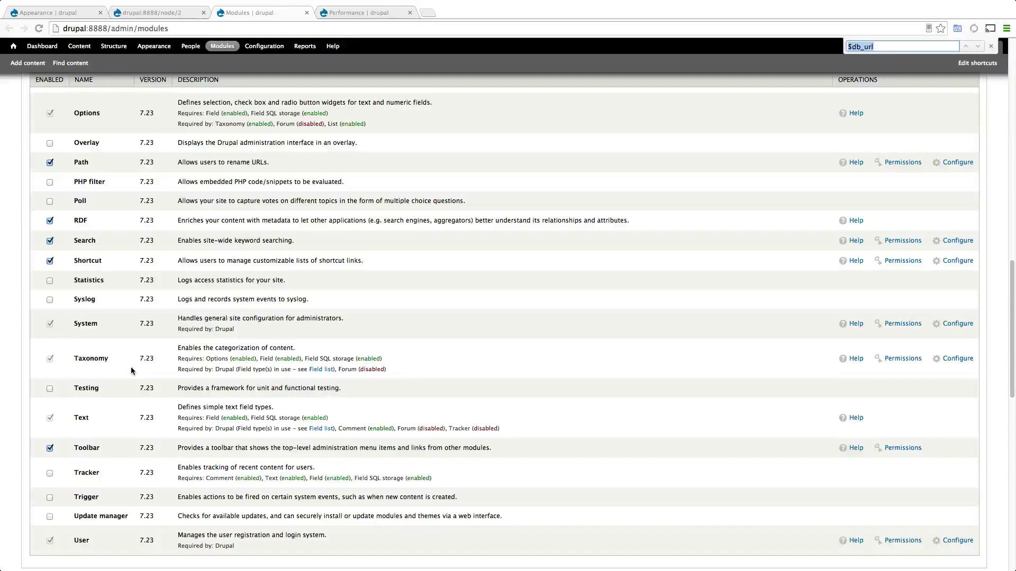
type("cont")
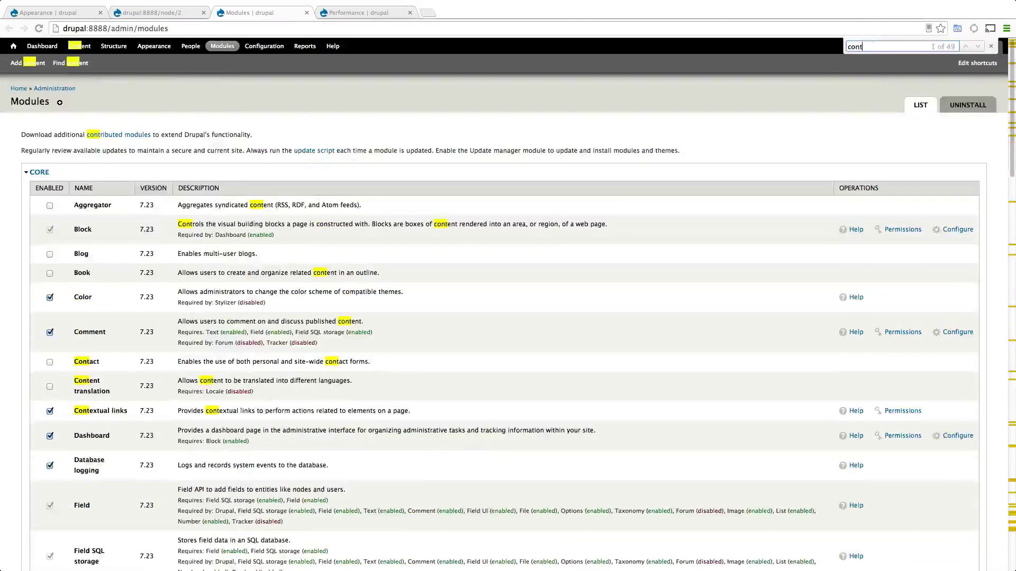
type("ext")
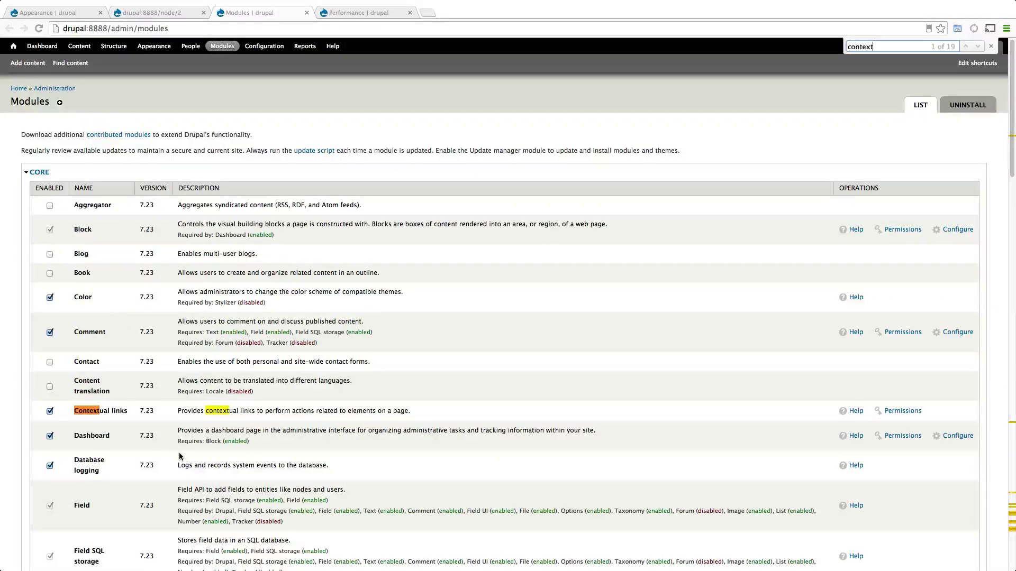
type(" om")
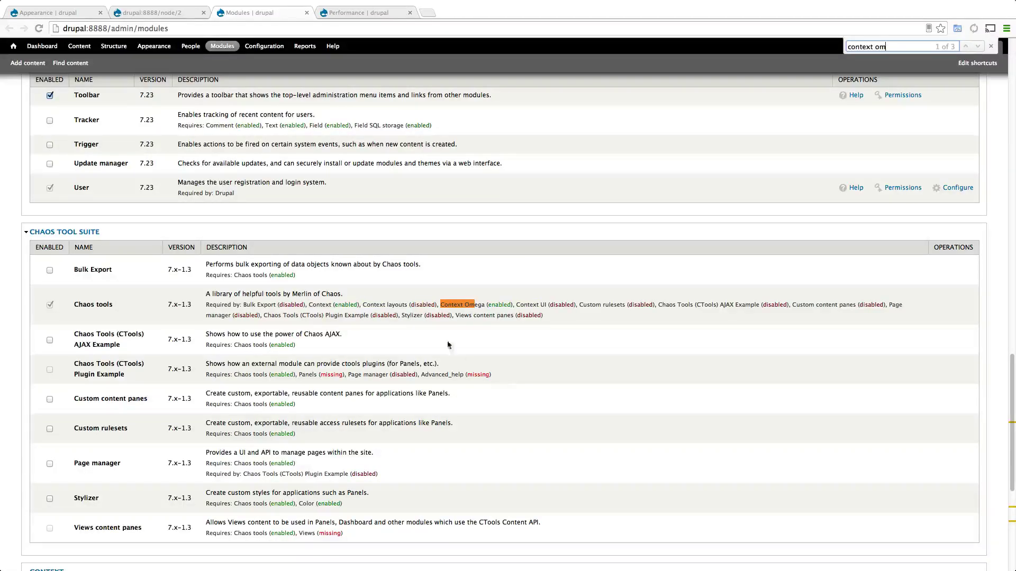
double_click(460, 307)
left_click(977, 47)
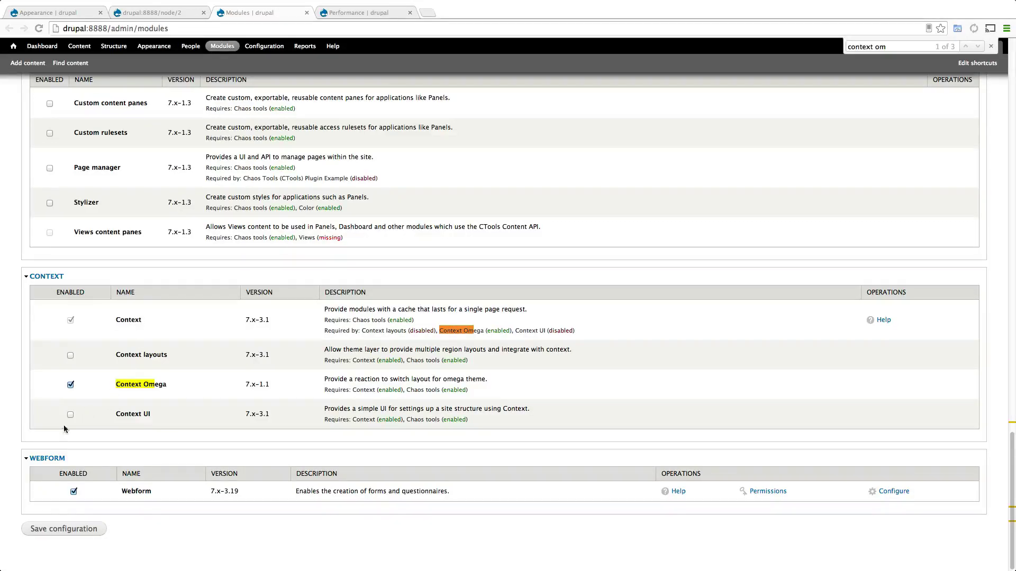
Enable Context UI and Context layouts and save the module configuration.
left_click(71, 413)
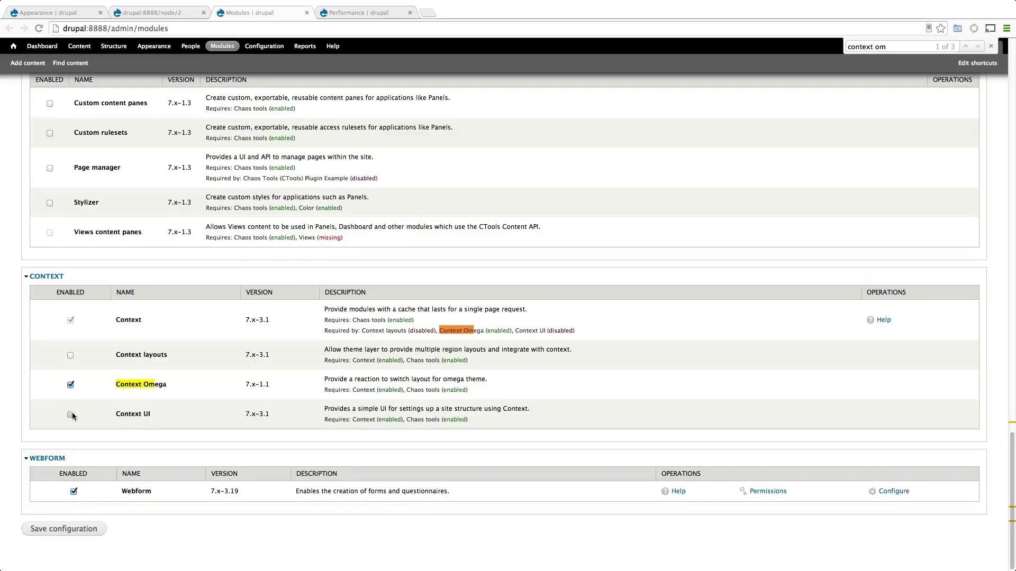
left_click(70, 355)
left_click_drag(144, 354, 164, 354)
left_click(163, 355)
left_click(160, 358)
left_click(160, 358)
left_click(94, 537)
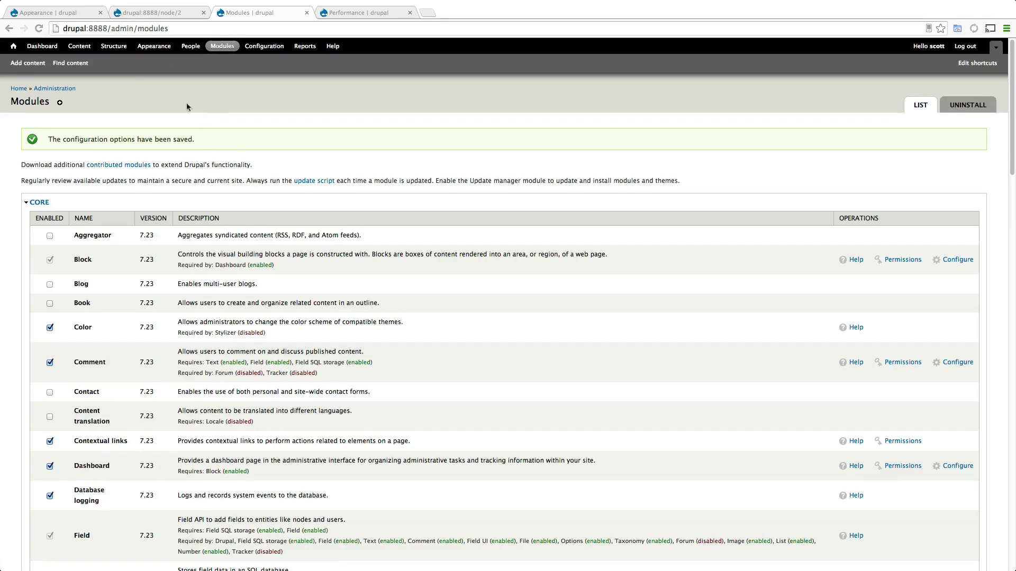
In Appearance, set Level Up Omega's default layout to Sidebar and save the settings.
left_click(76, 11)
left_click(251, 12)
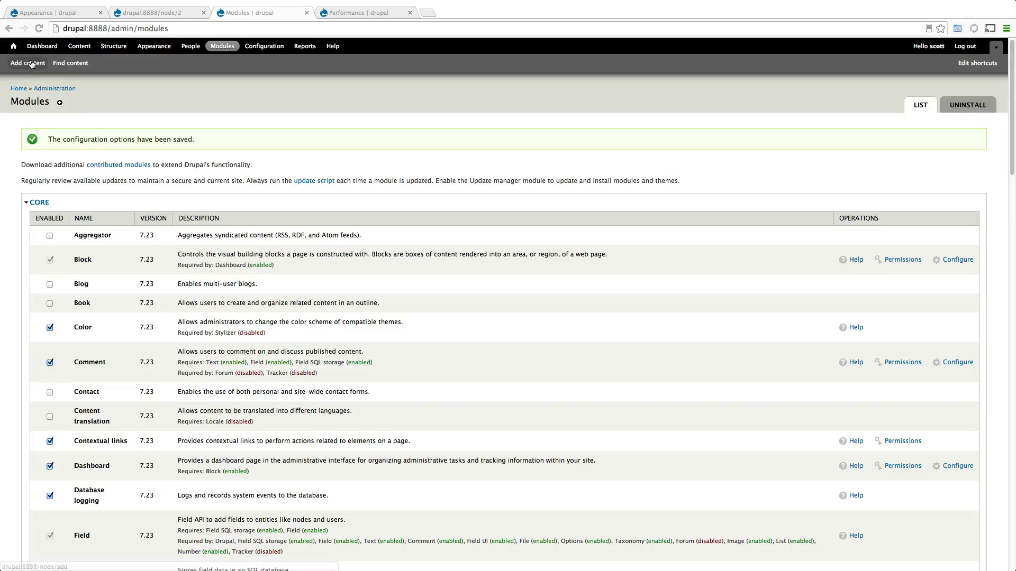
left_click(121, 49)
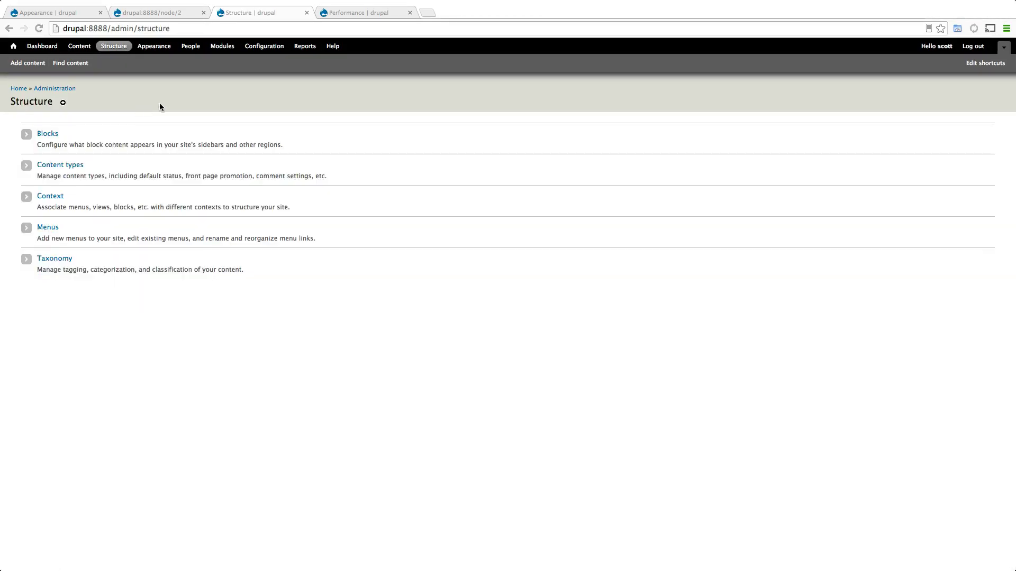
left_click(159, 51)
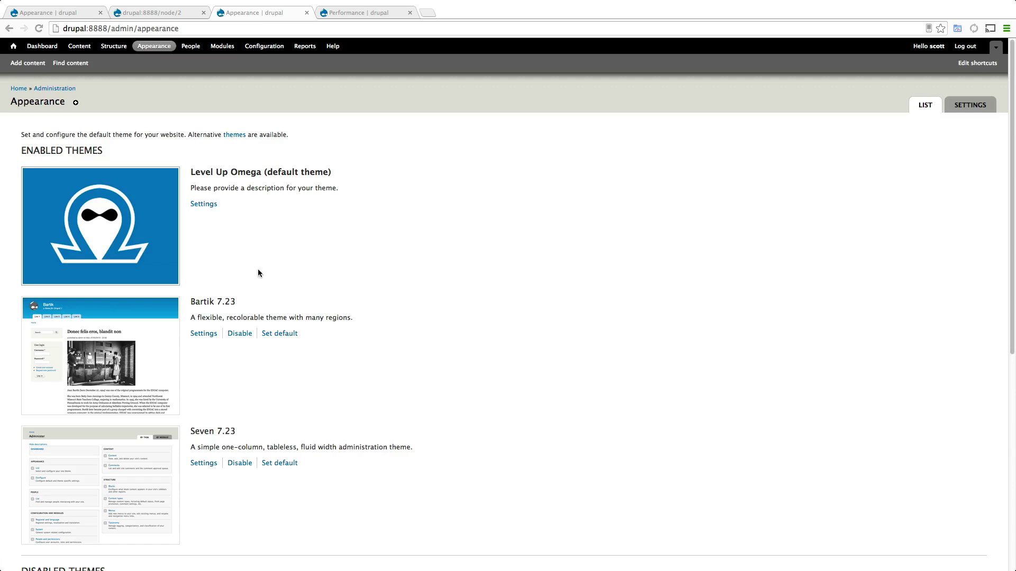
left_click(197, 205)
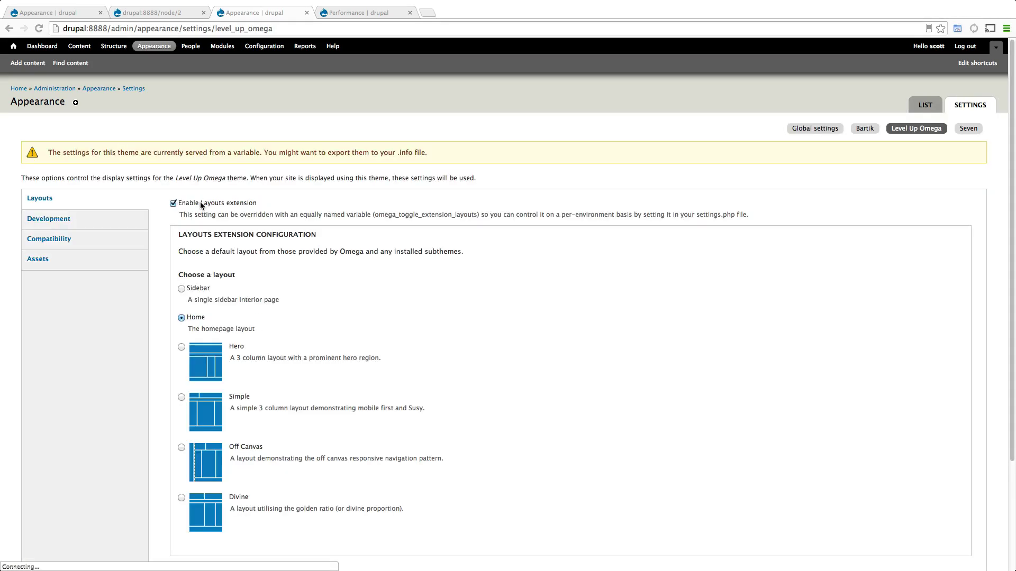
left_click(181, 289)
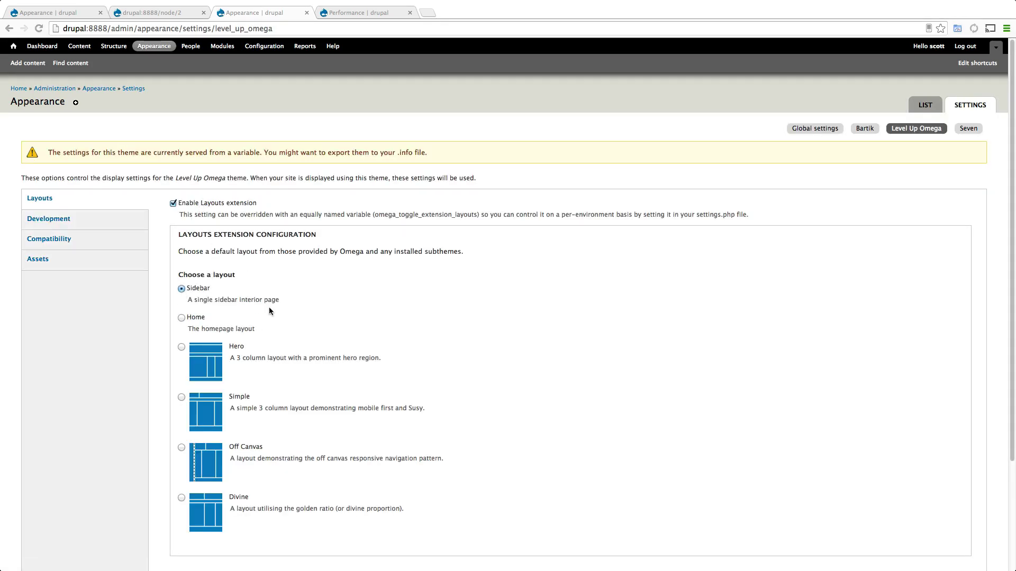
scroll(272, 304, "down", 5)
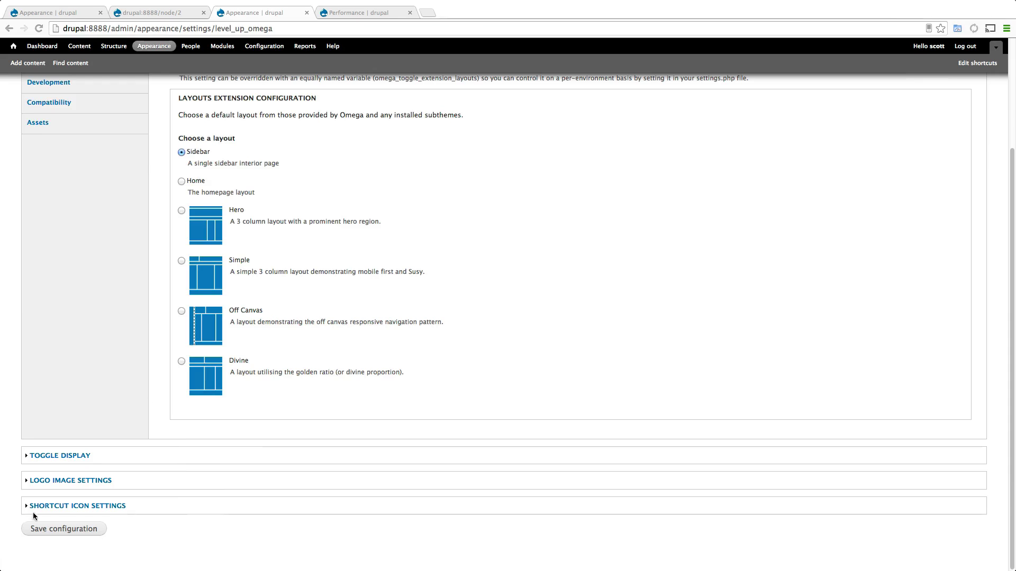
left_click(64, 533)
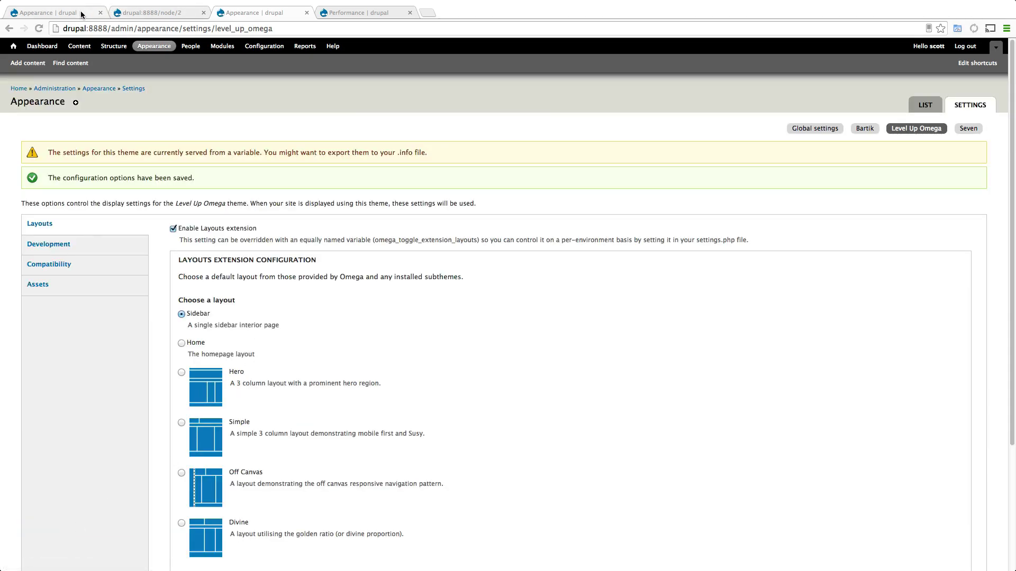
left_click(115, 13)
left_click_drag(103, 28, 251, 40)
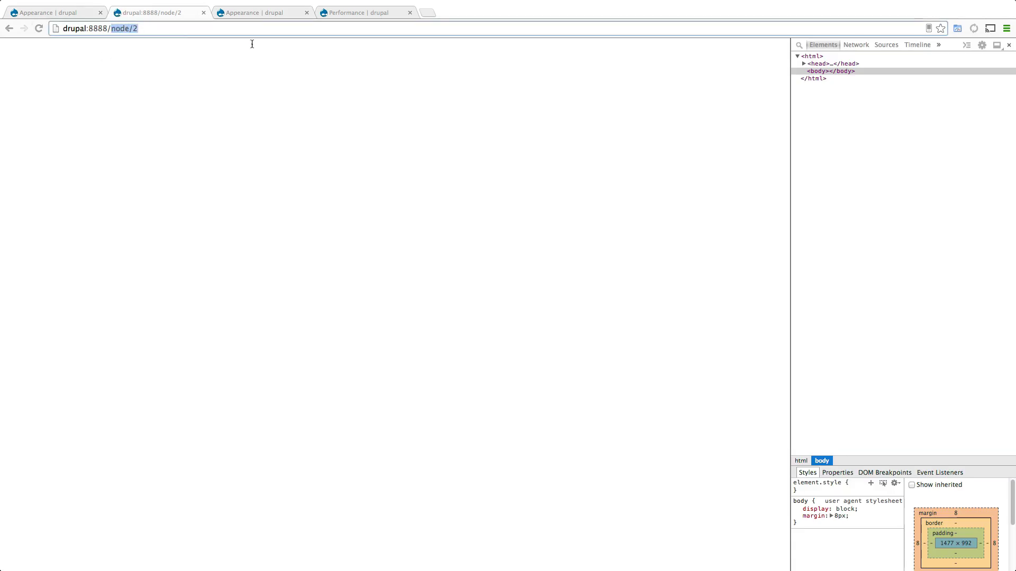
key("BackSpace")
key("Return")
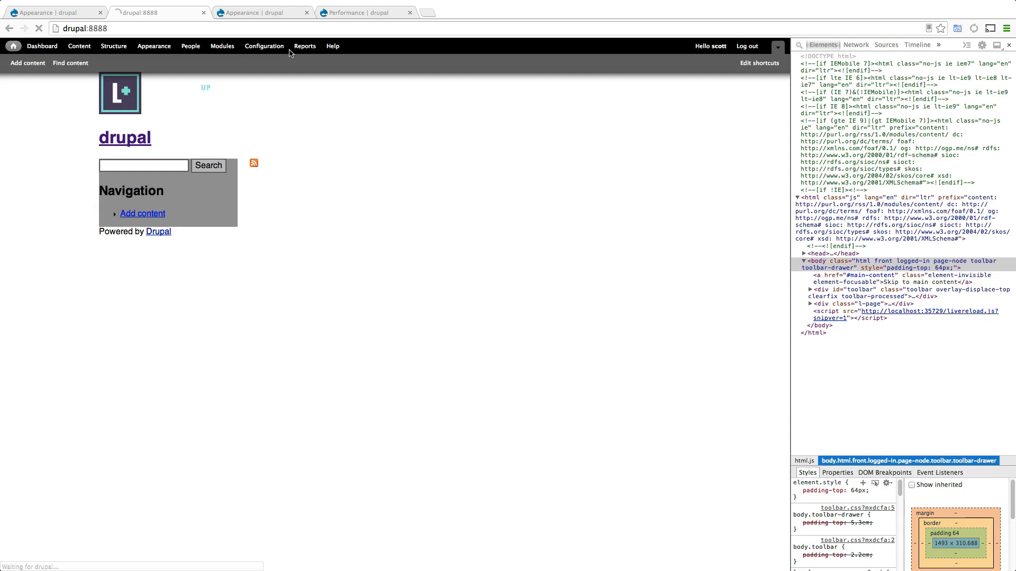
mouse_move(223, 210)
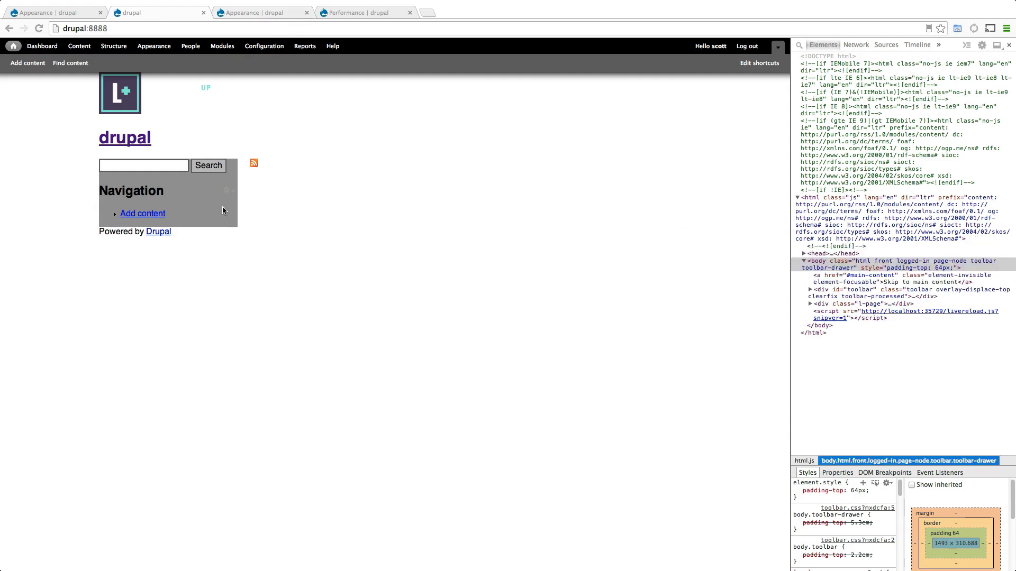
left_click(263, 11)
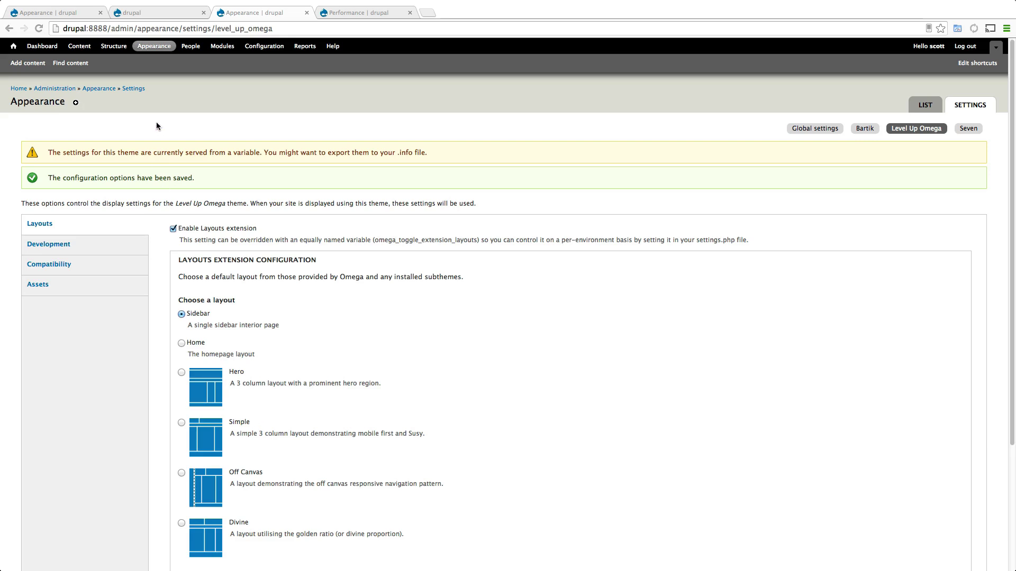
Add a new context under Structure > Context with name and tag 'front'.
left_click(121, 48)
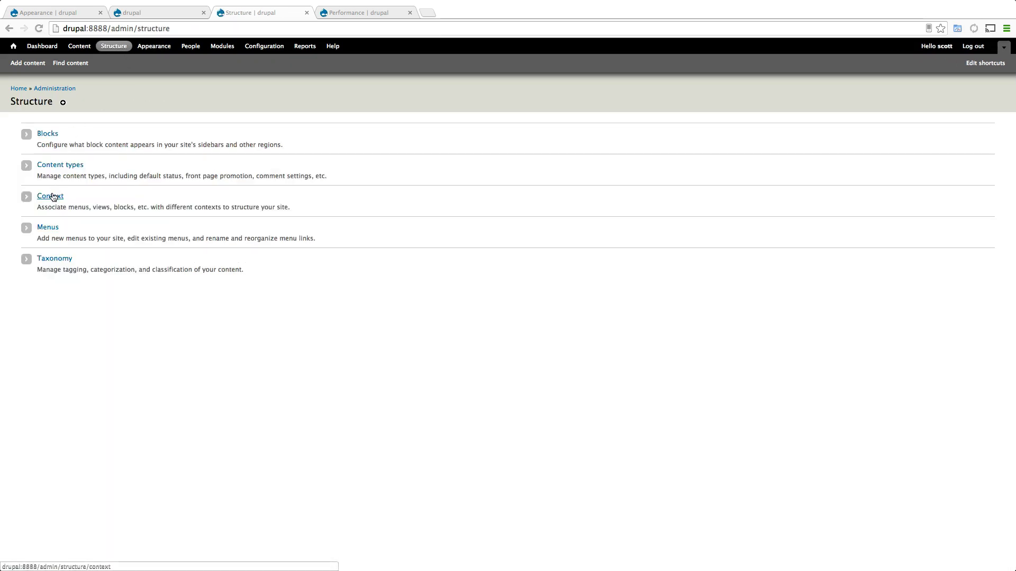
left_click(51, 197)
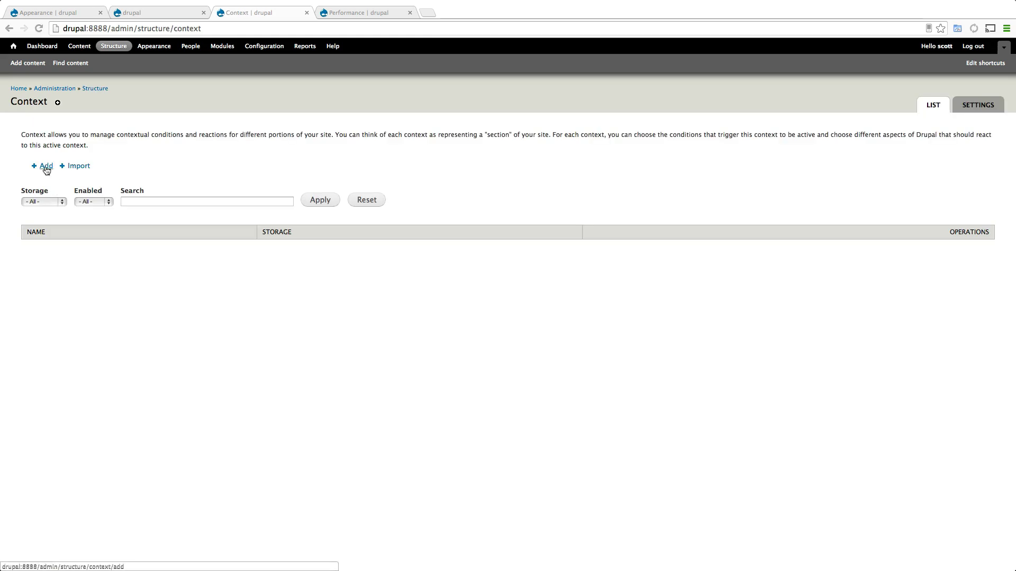
left_click(46, 167)
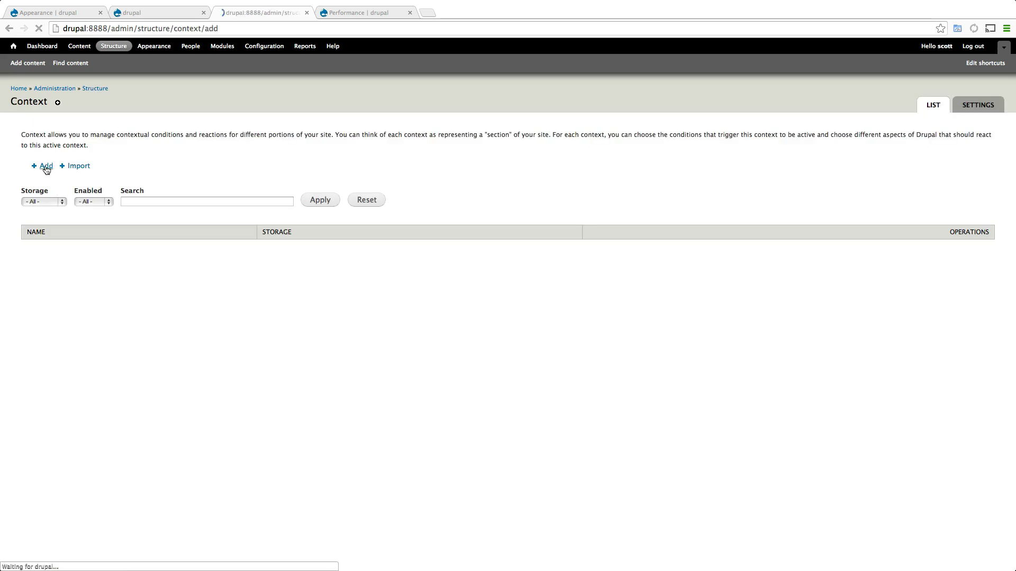
left_click(60, 169)
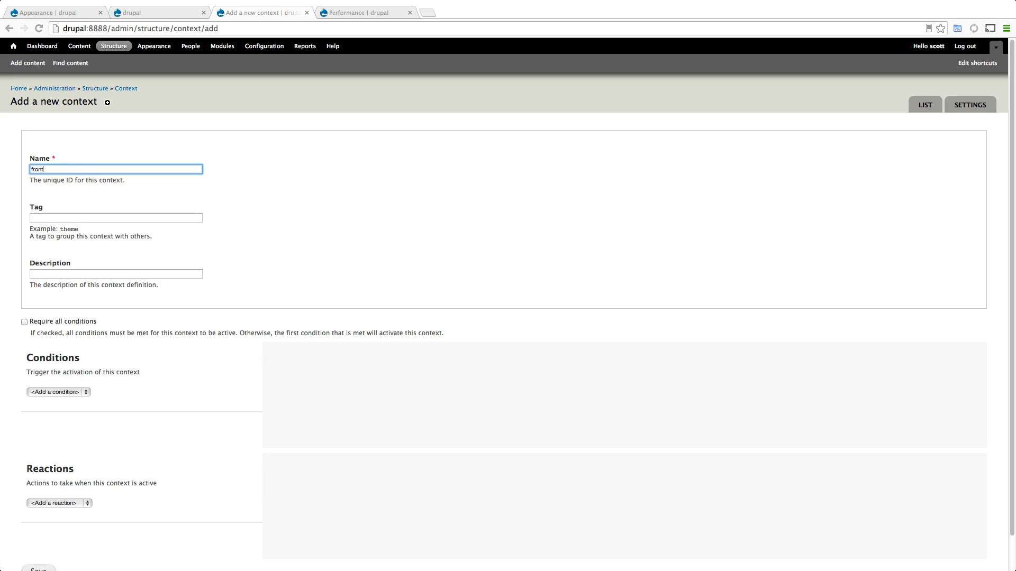
type("front")
key("Tab")
type("f")
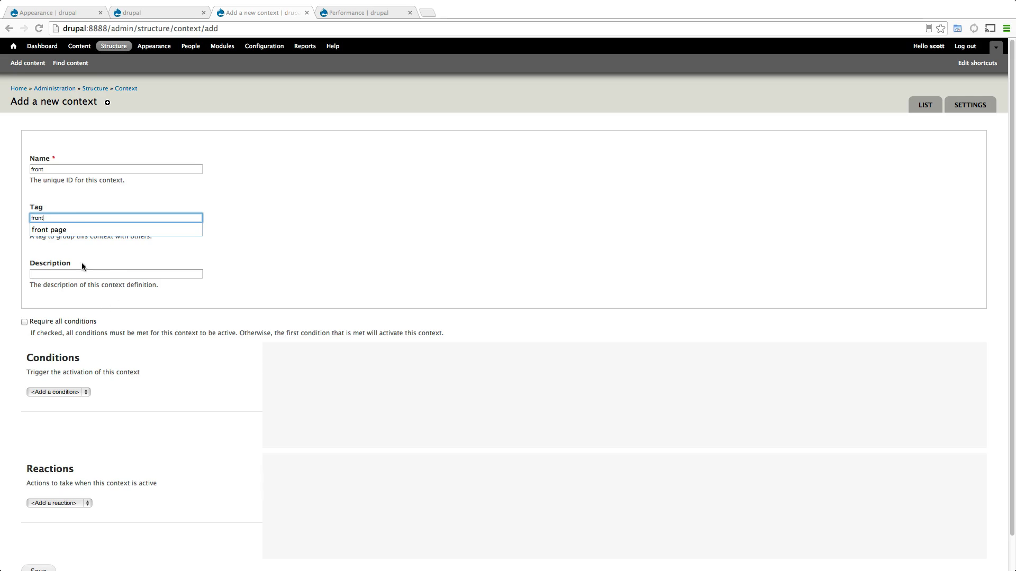
left_click(78, 280)
Set the context description to 'Changes layout to Home on frontpage'.
left_click(89, 274)
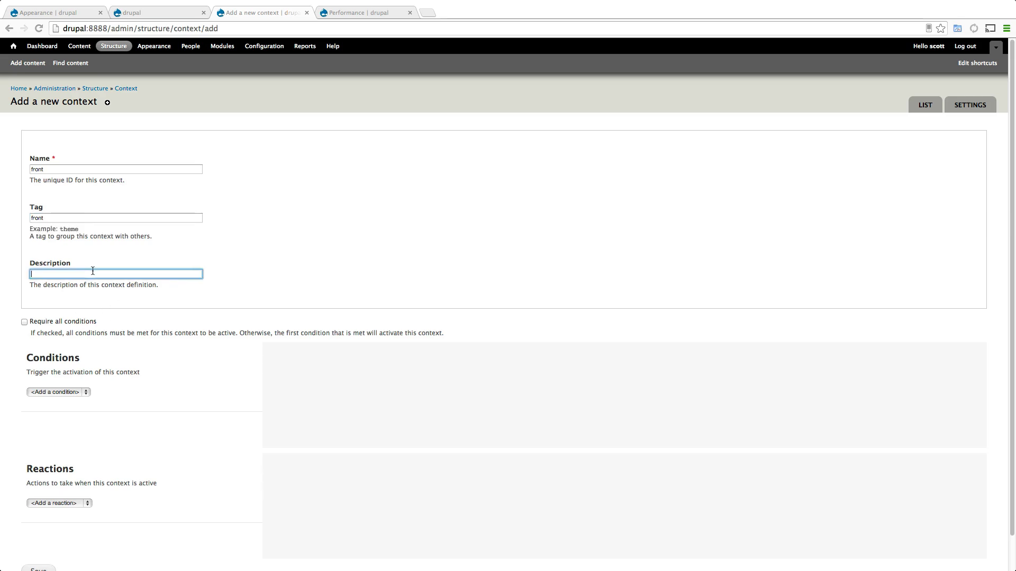
type("Ch")
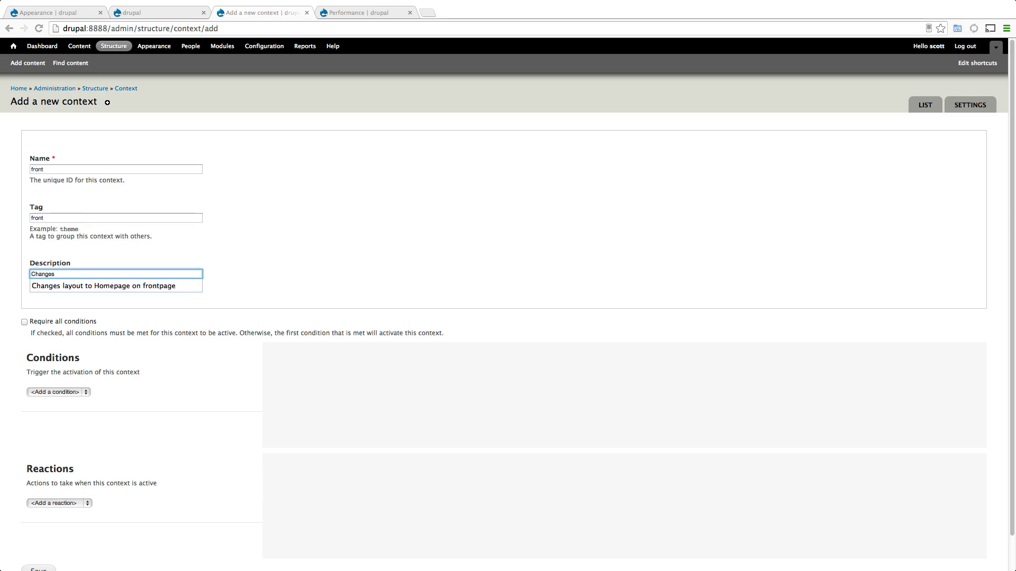
type("anges")
key("Down")
key("Return")
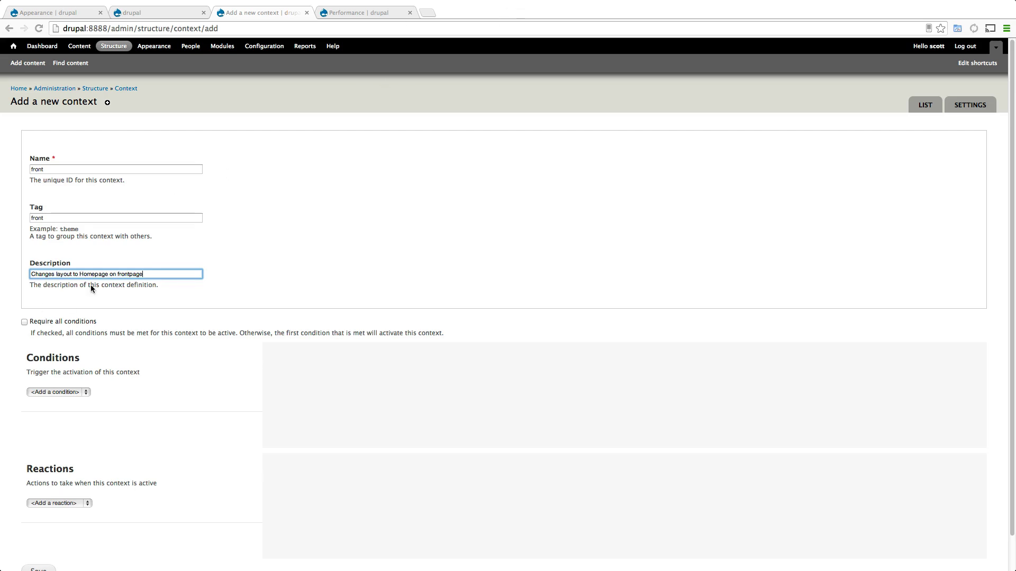
left_click_drag(94, 275, 108, 276)
key("BackSpace")
left_click(117, 329)
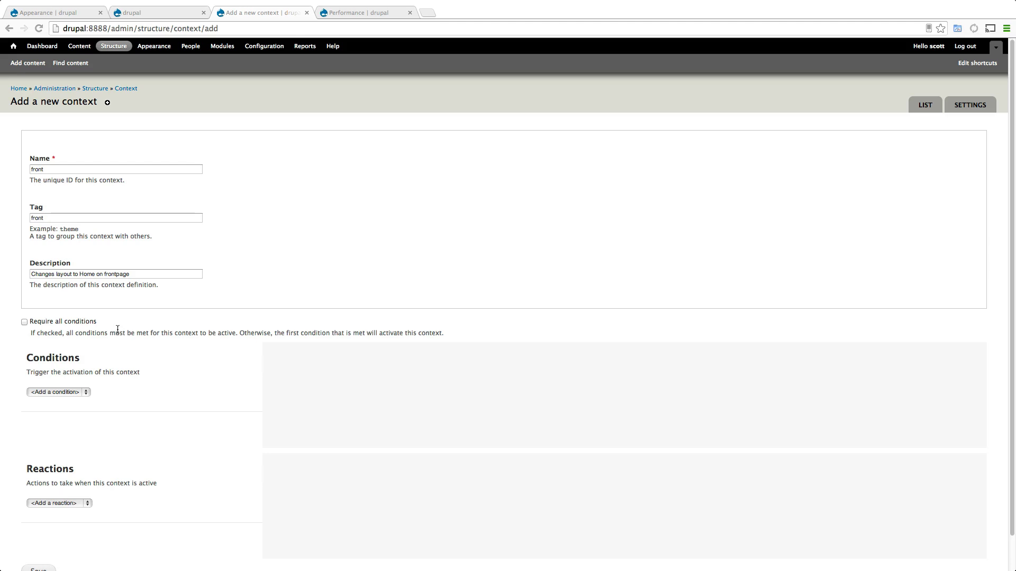
scroll(151, 286, "down", 1)
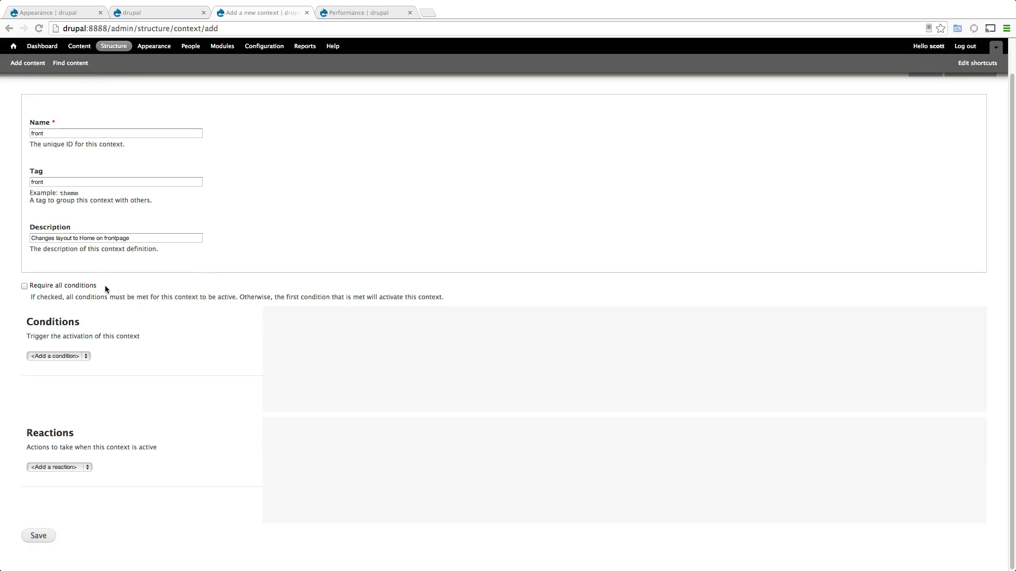
Add a Path condition to the context matching <front>.
left_click(58, 356)
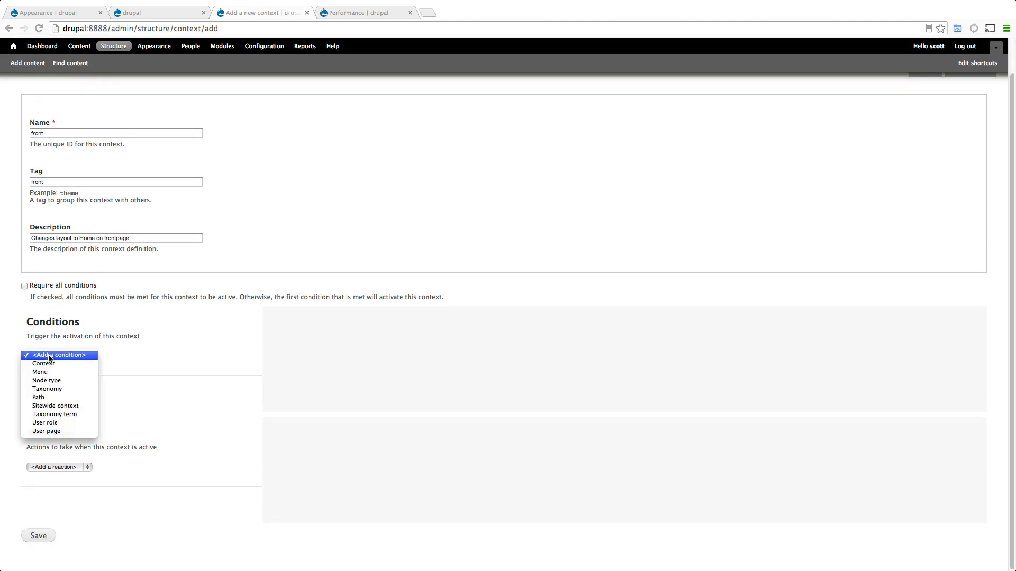
left_click(70, 397)
left_click(308, 363)
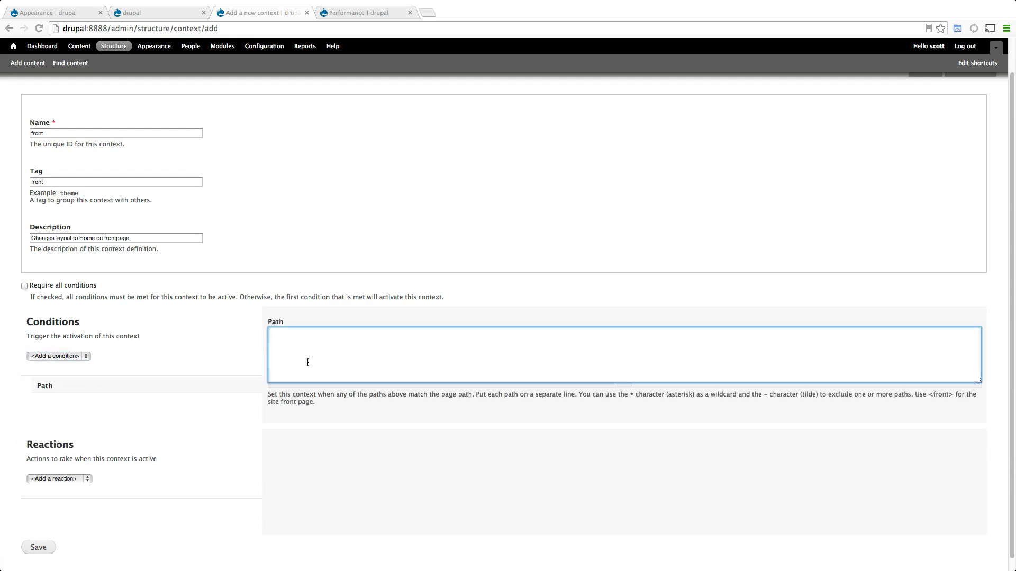
type("<front>")
left_click_drag(313, 333, 270, 332)
left_click(302, 340)
left_click(72, 356)
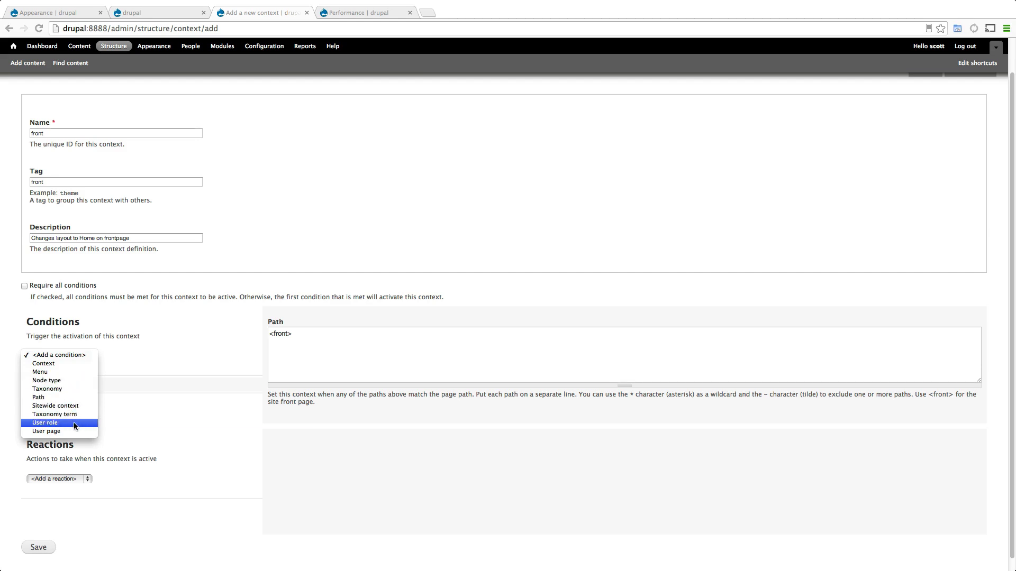
left_click(61, 356)
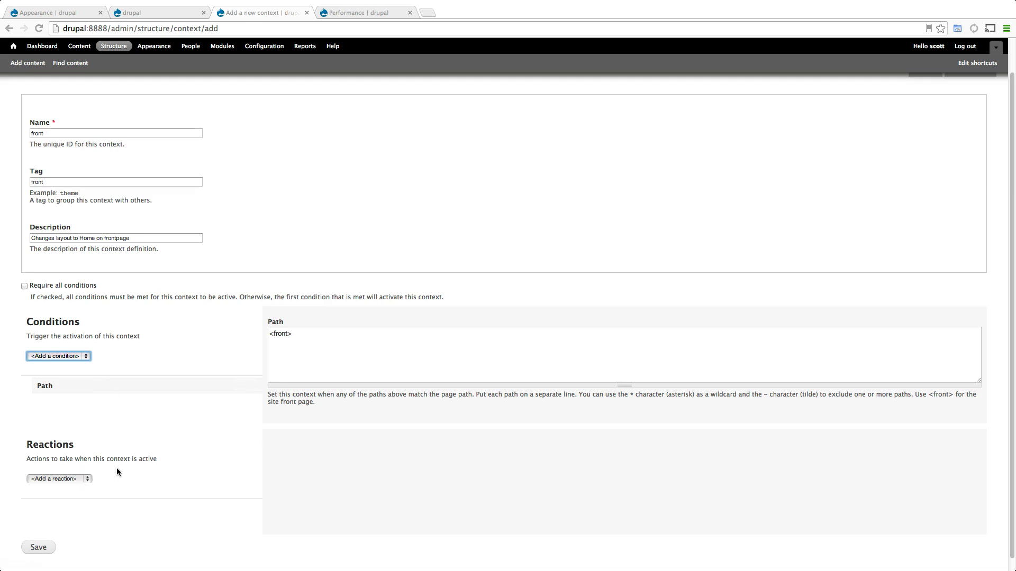
Add a Blocks and Omega reaction with its Omega layout set to Home.
left_click(60, 478)
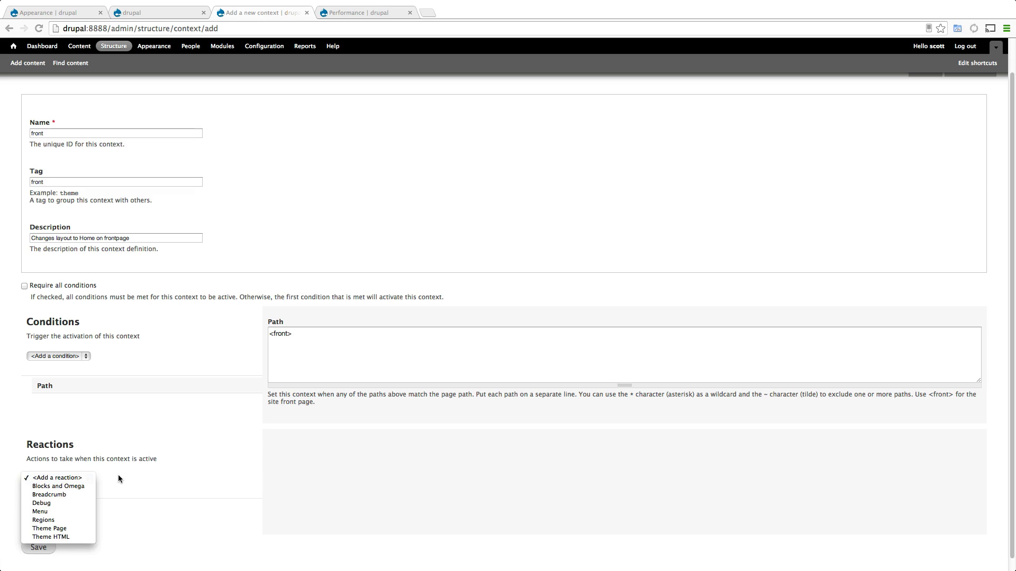
left_click(81, 487)
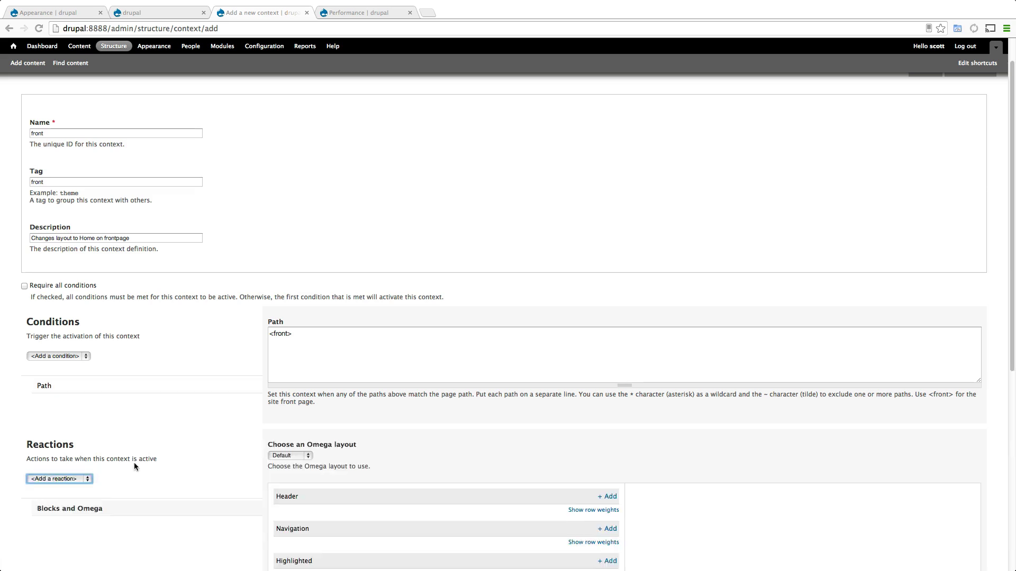
scroll(209, 434, "down", 6)
scroll(198, 337, "up", 3)
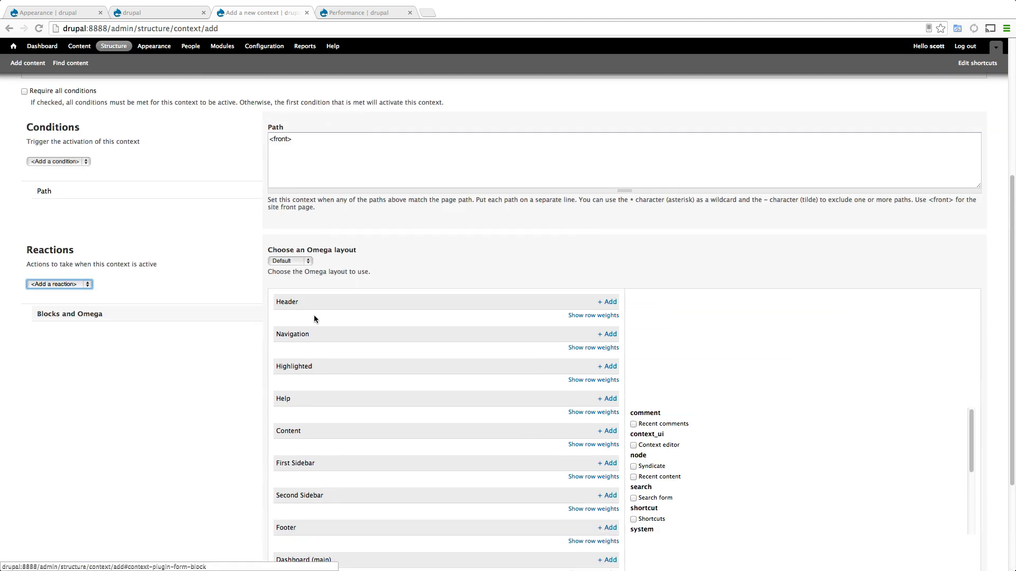
left_click(308, 262)
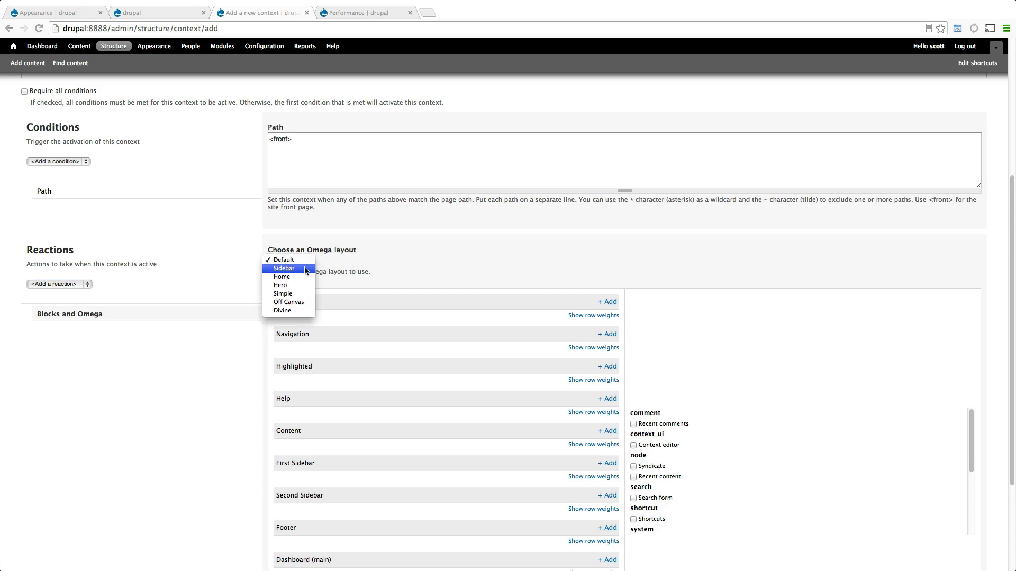
left_click(301, 278)
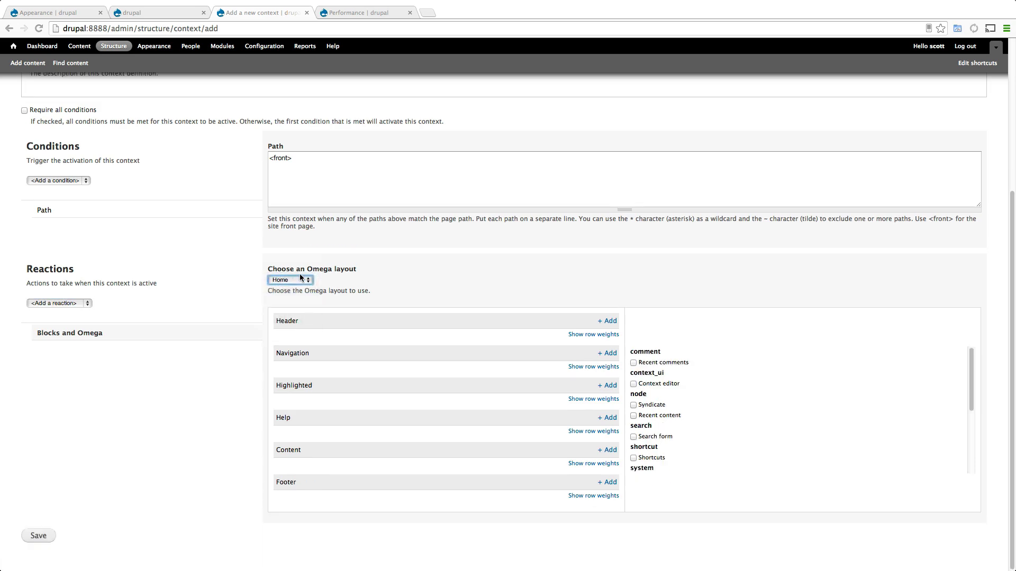
Save the front context and reload the site's front page to see the Home layout.
left_click(26, 537)
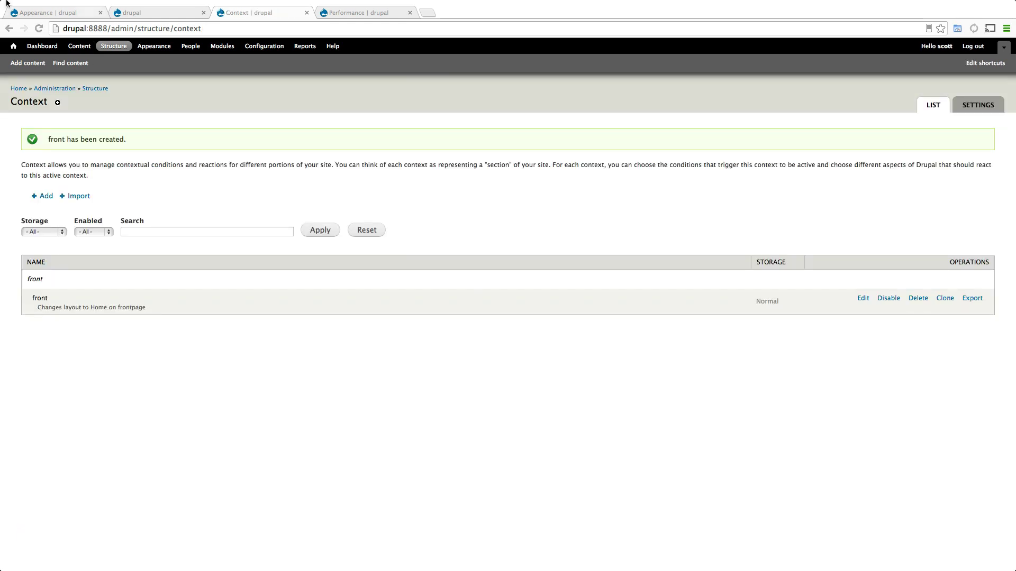
left_click(145, 14)
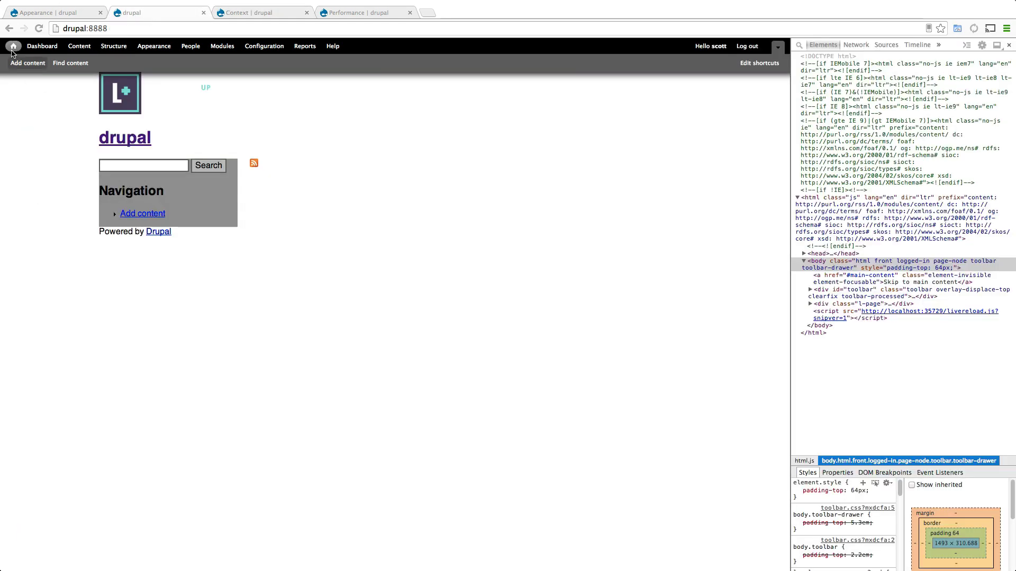
left_click(38, 28)
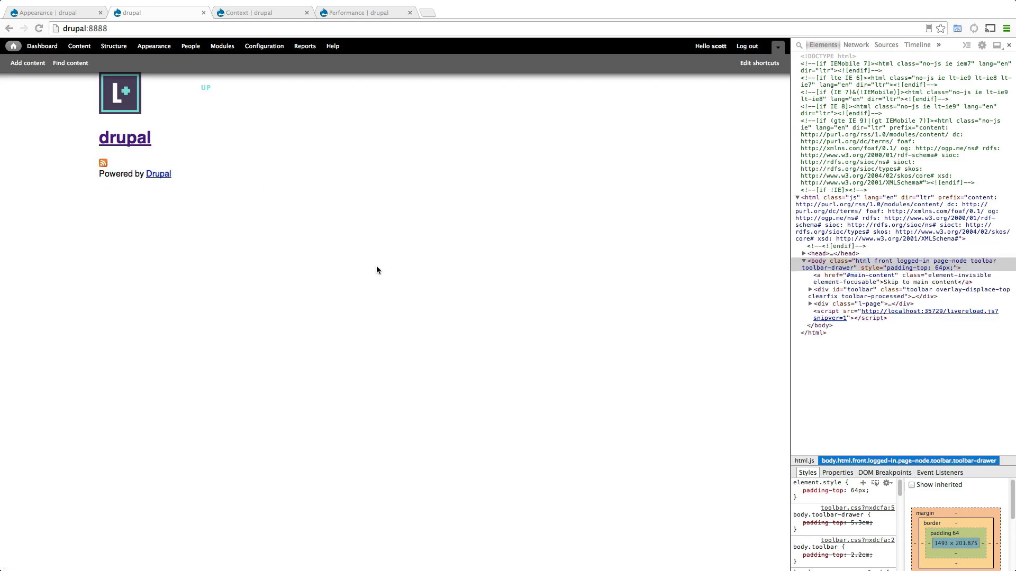
key("super+Tab")
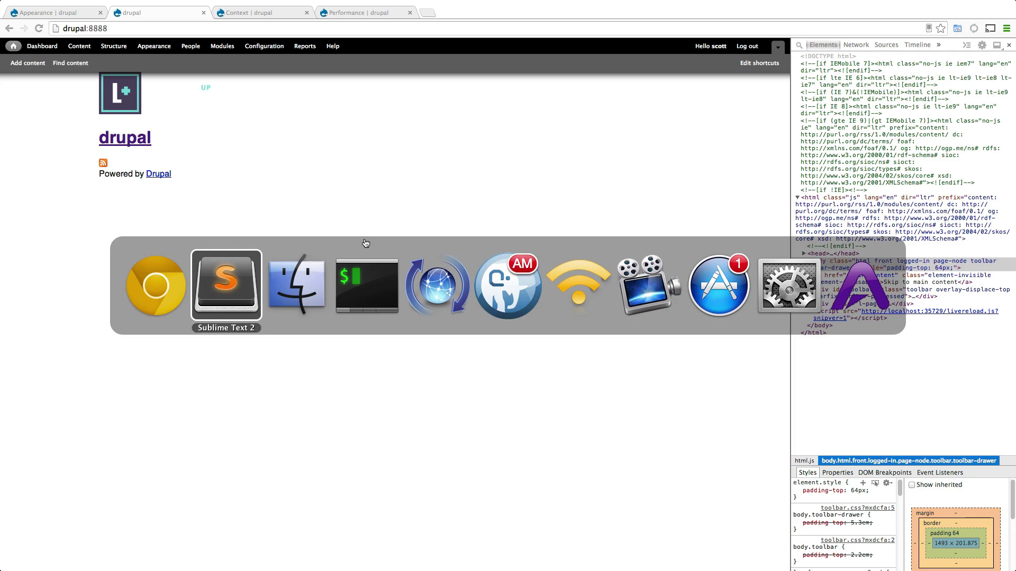
key("super+shift+Tab")
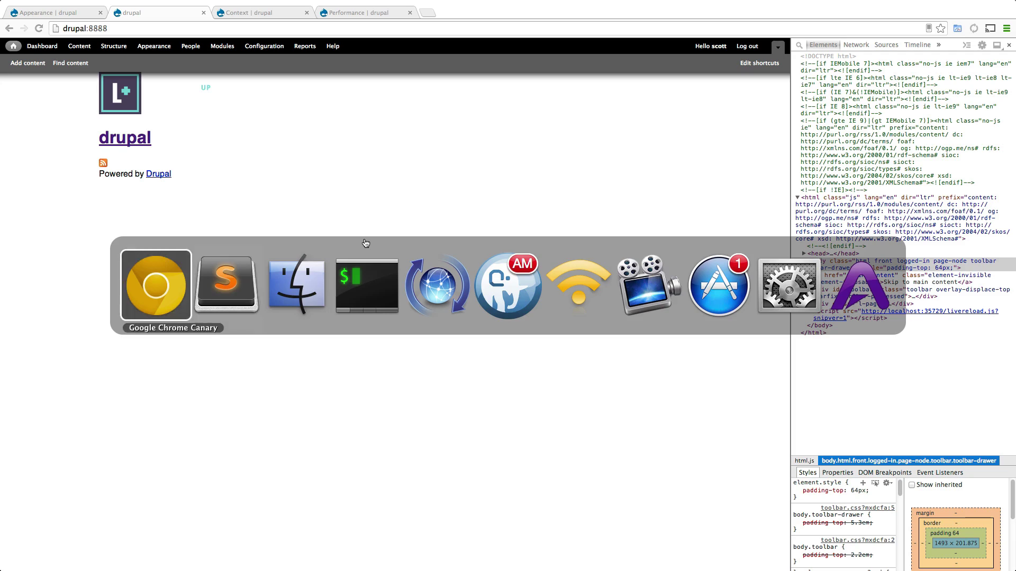
Add the word HOME after <div class="l-page"> in home-layout.tpl.php and save.
key("super+Tab")
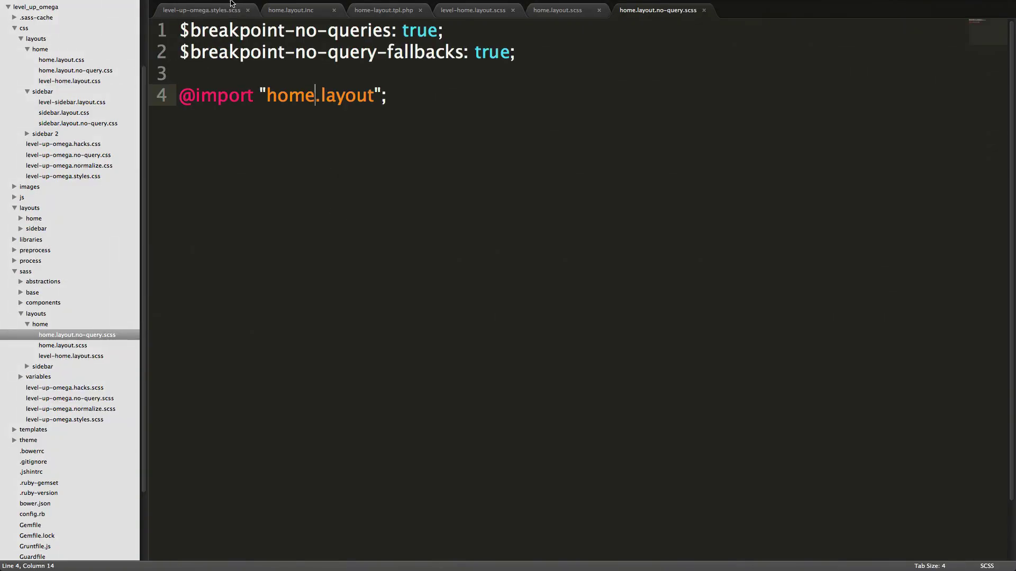
left_click(394, 12)
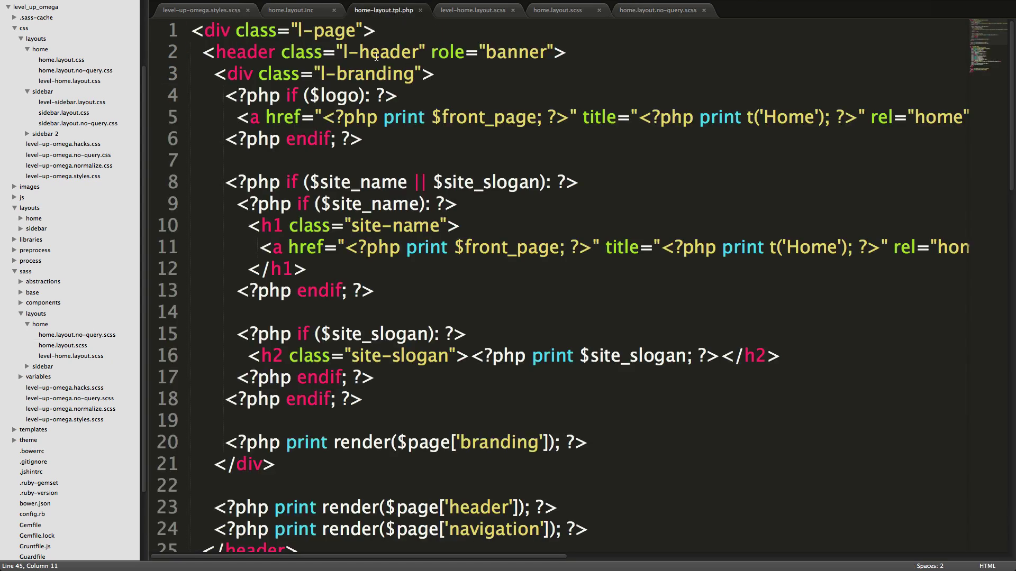
left_click(422, 40)
type("TST")
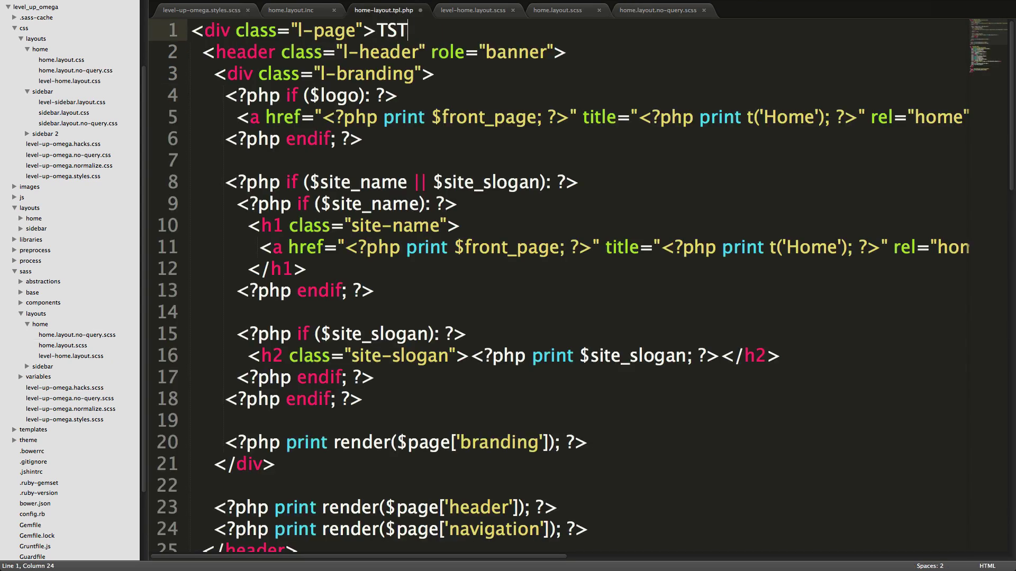
key("BackSpace")
key("BackSpace")
key("BackSpace")
type("HOME")
key("super+s")
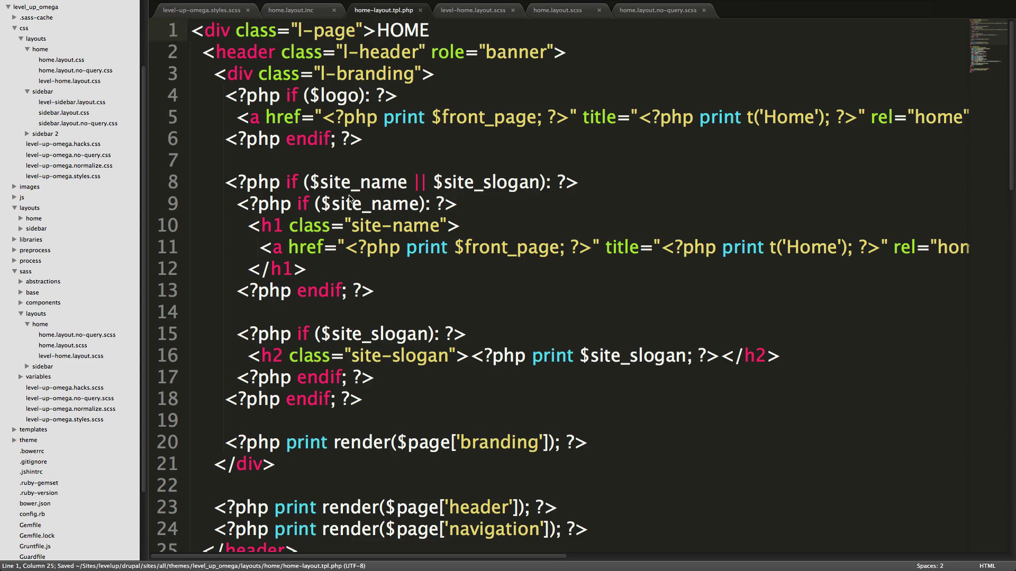
Go back to the browser to see HOME on the front page.
key("ctrl+Left")
key("ctrl+Left")
key("ctrl+Right")
key("ctrl+Right")
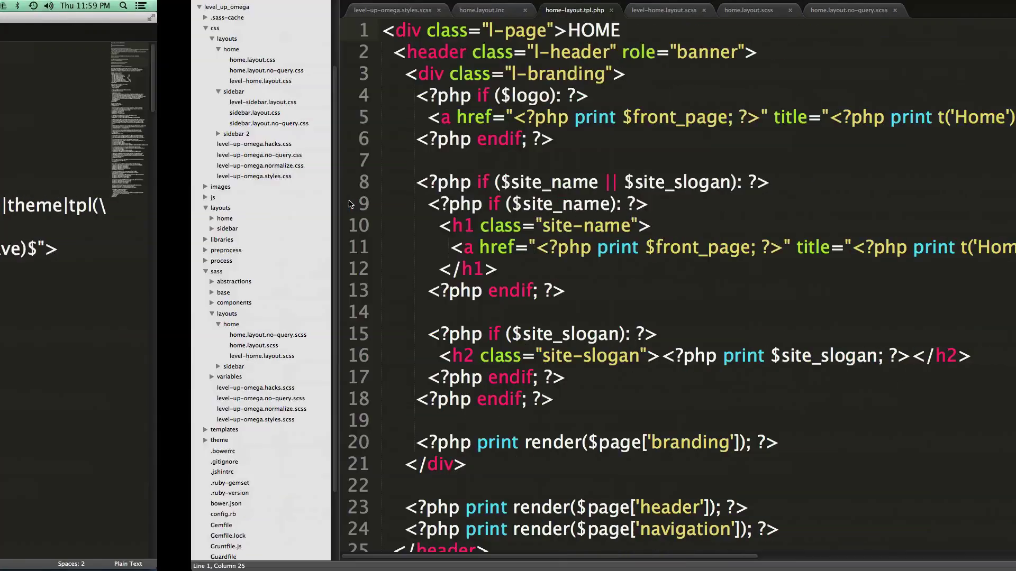
key("ctrl+Right")
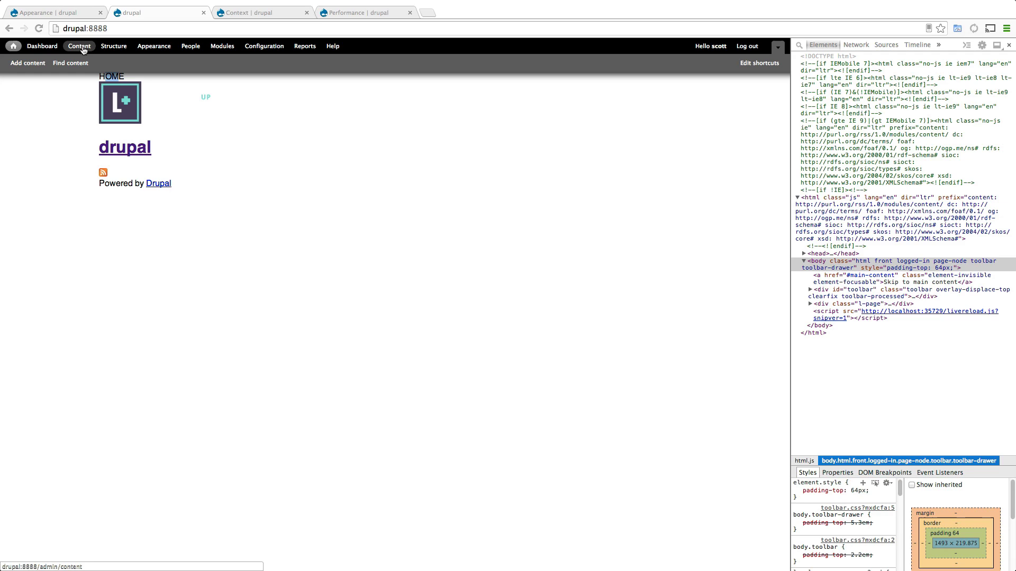
left_click(73, 64)
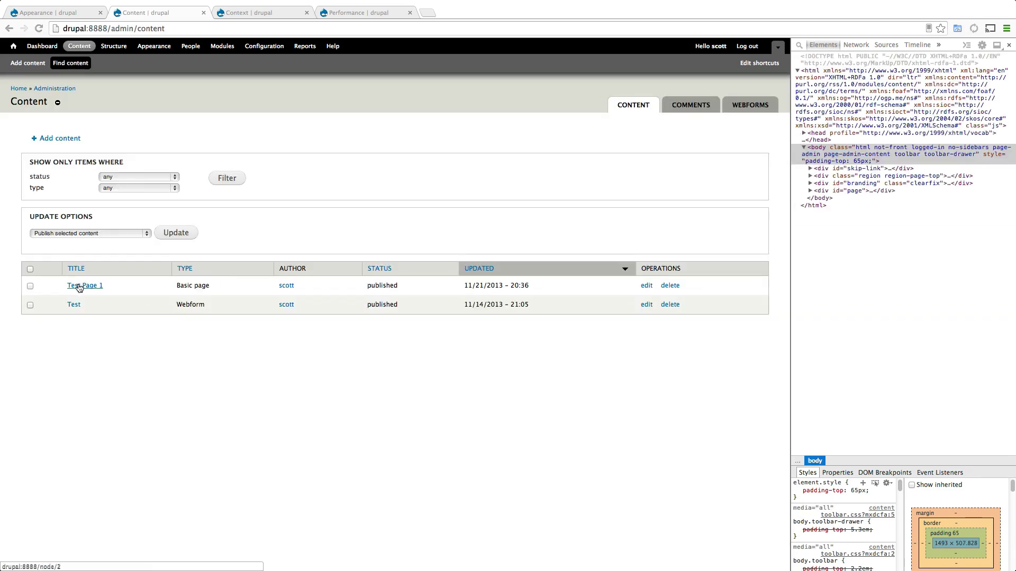
left_click(80, 287)
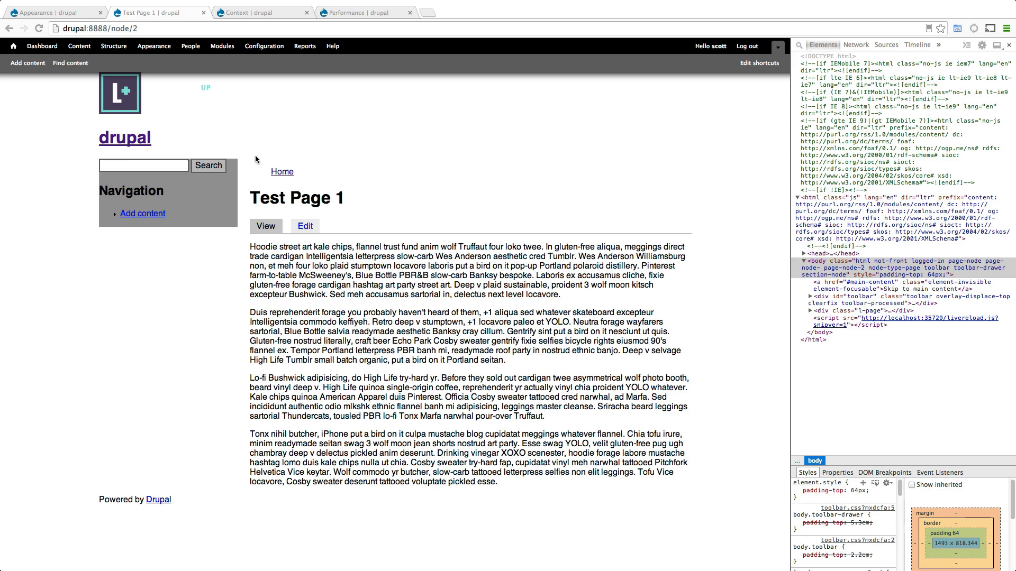
left_click(120, 93)
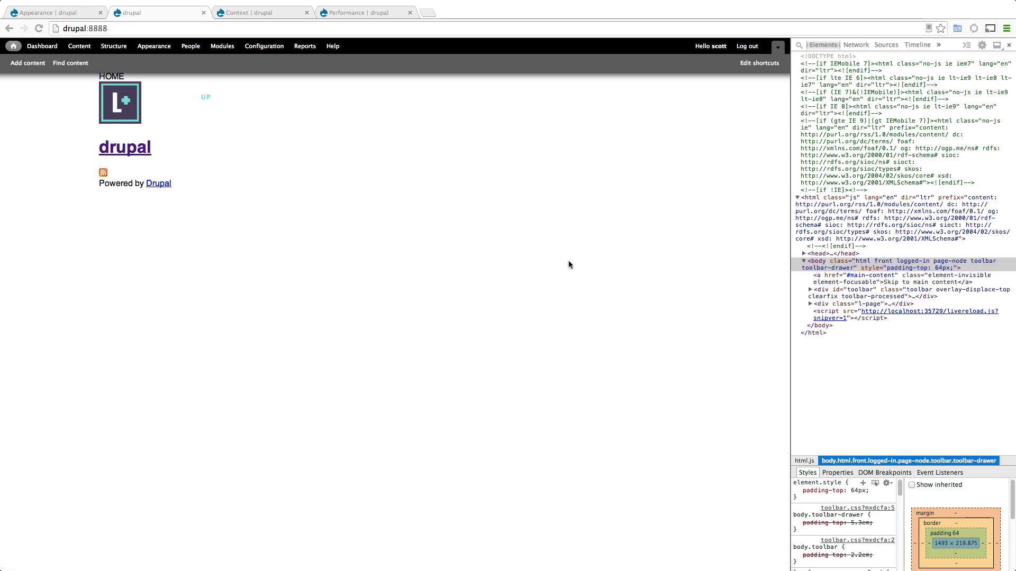
Bring up level-up-omega.styles.scss in Sublime with the cursor on empty line 24 below the imports.
key("super+Tab")
key("super+Tab")
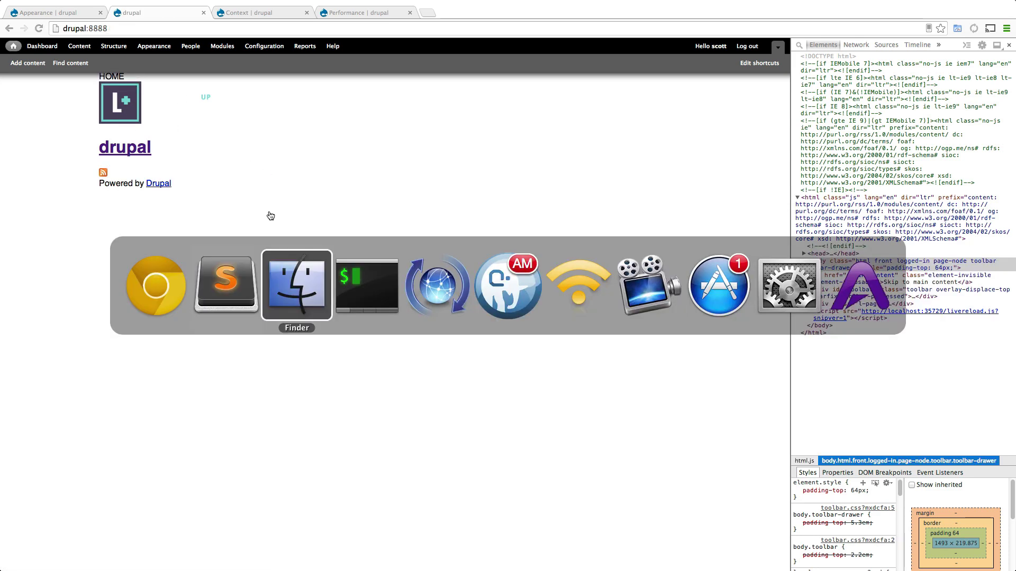
key("super+shift+Tab")
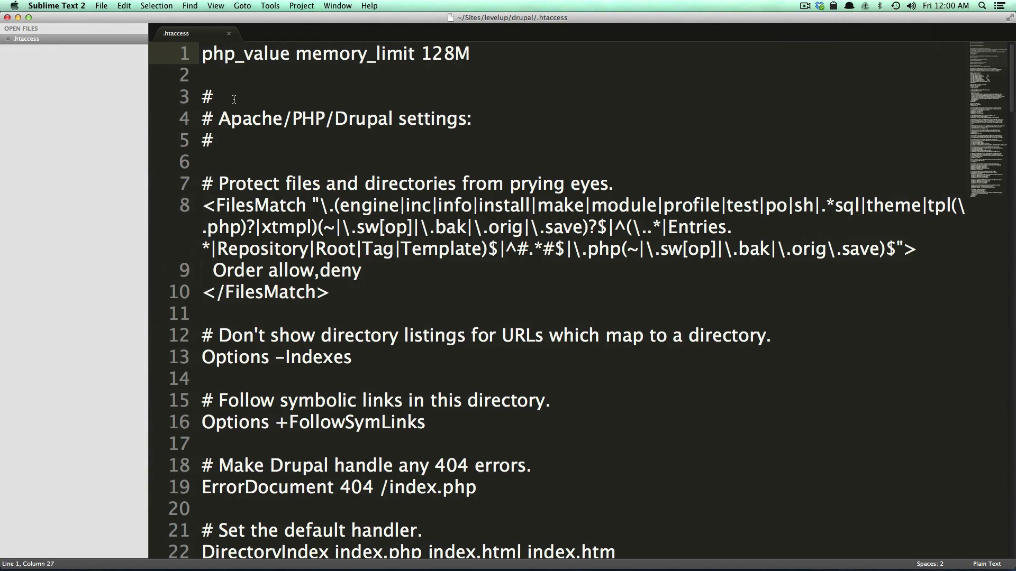
key("super+grave")
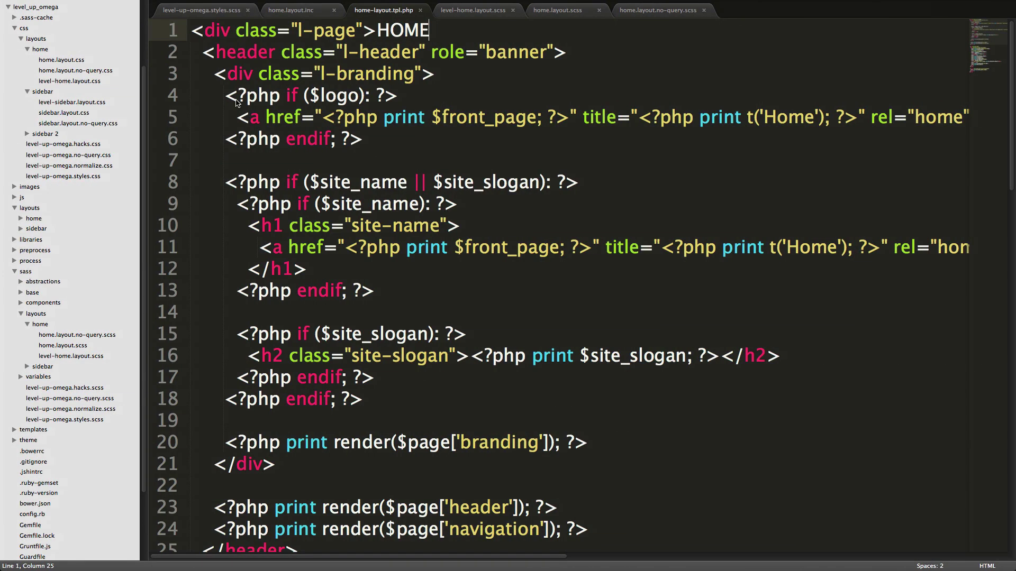
double_click(404, 40)
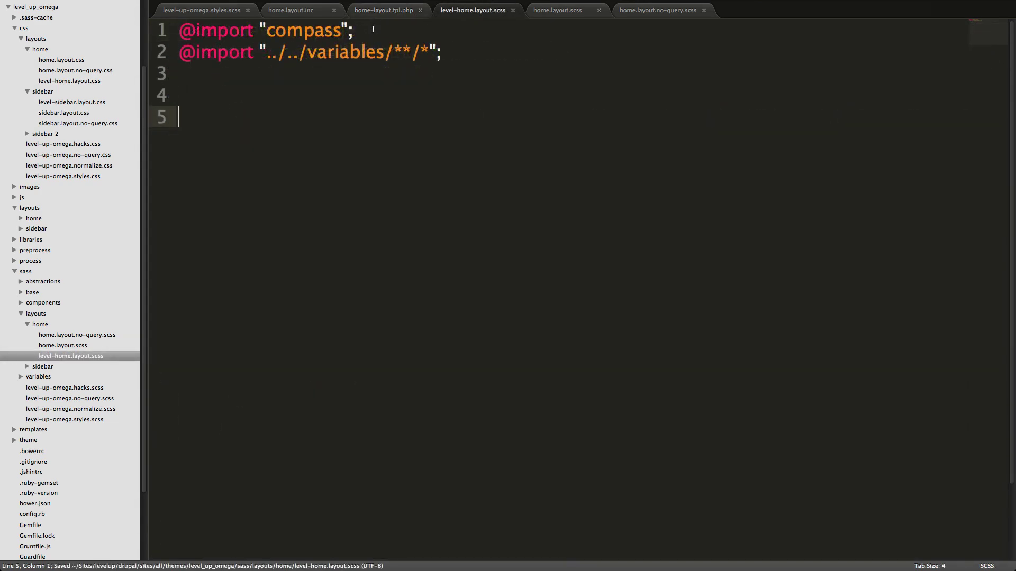
left_click(213, 11)
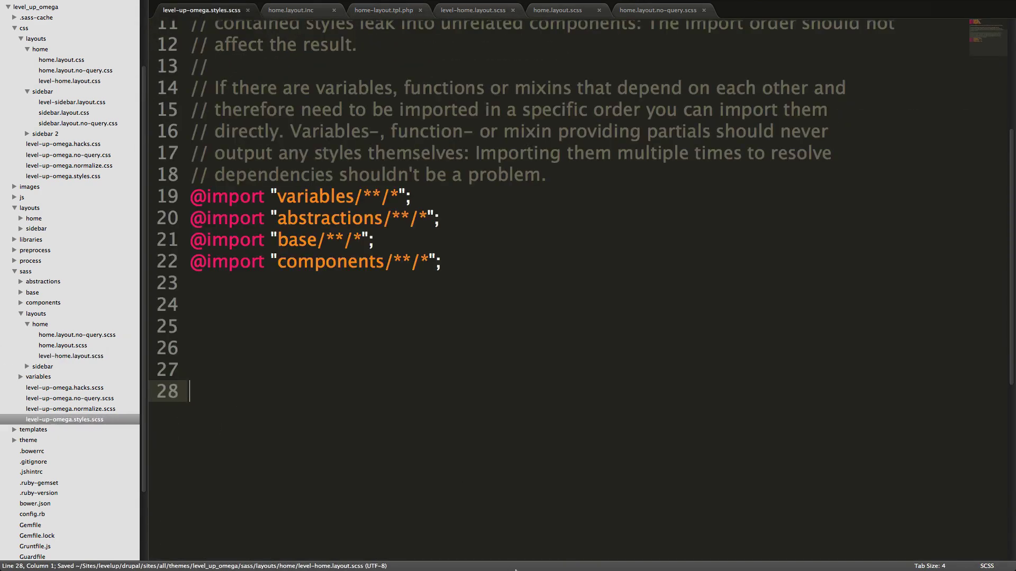
left_click(282, 309)
Add a body rule with background #685474 to level-up-omega.styles.scss, save, and view the result.
type("body {")
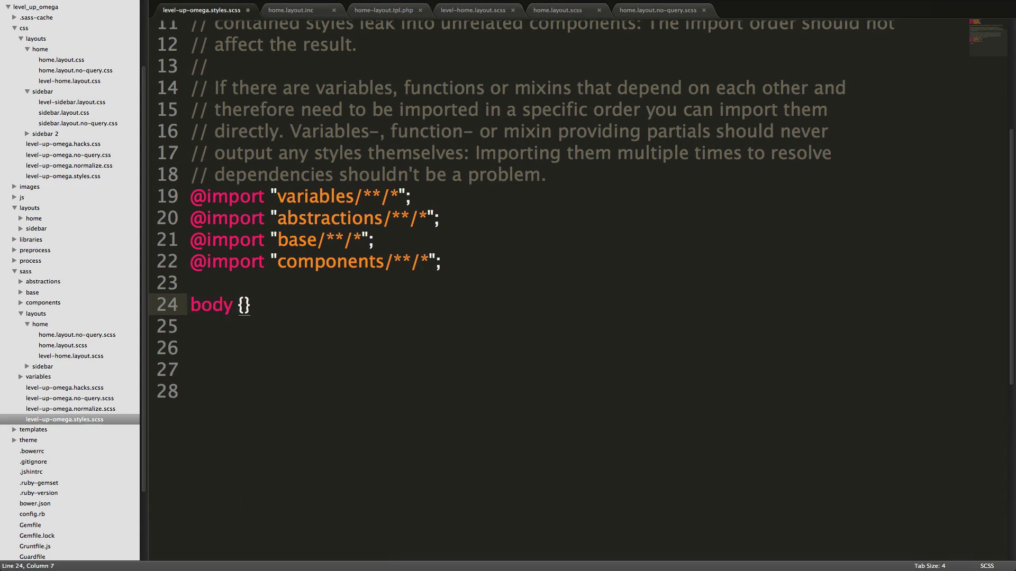
key("Return")
type("bg")
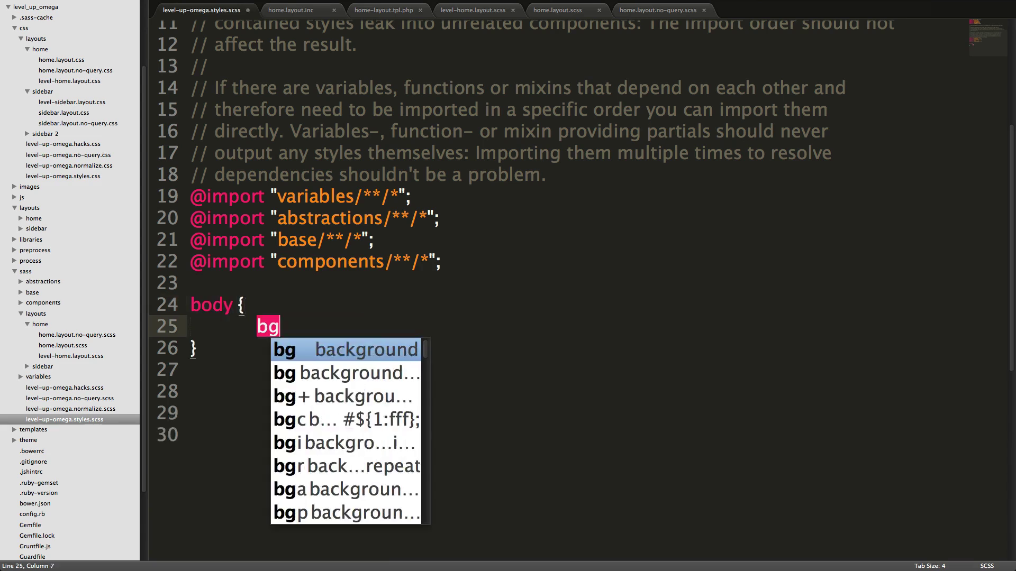
key("Return")
key("super+shift+v")
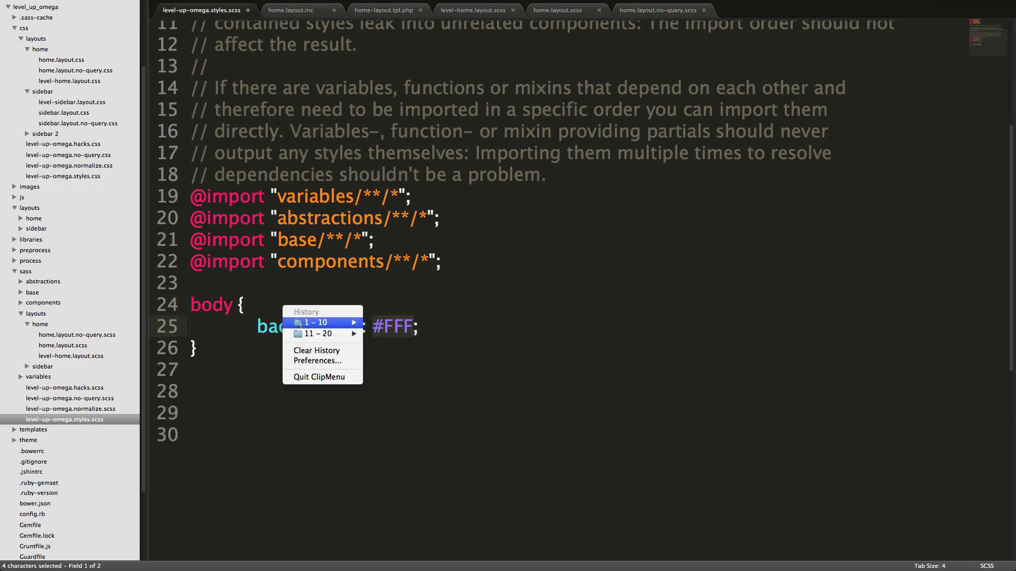
mouse_move(328, 322)
left_click(452, 378)
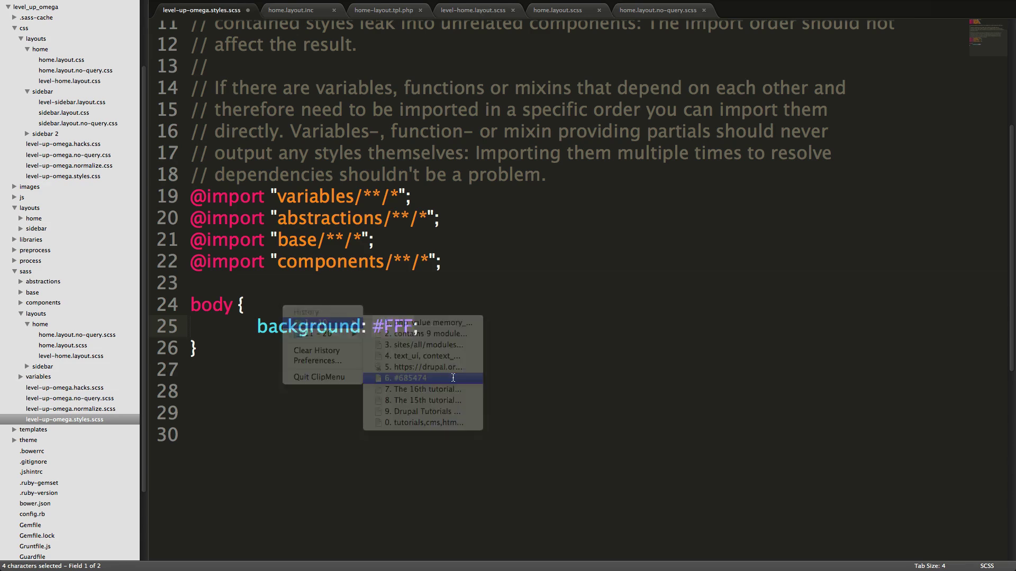
key("super+s")
key("super+Tab")
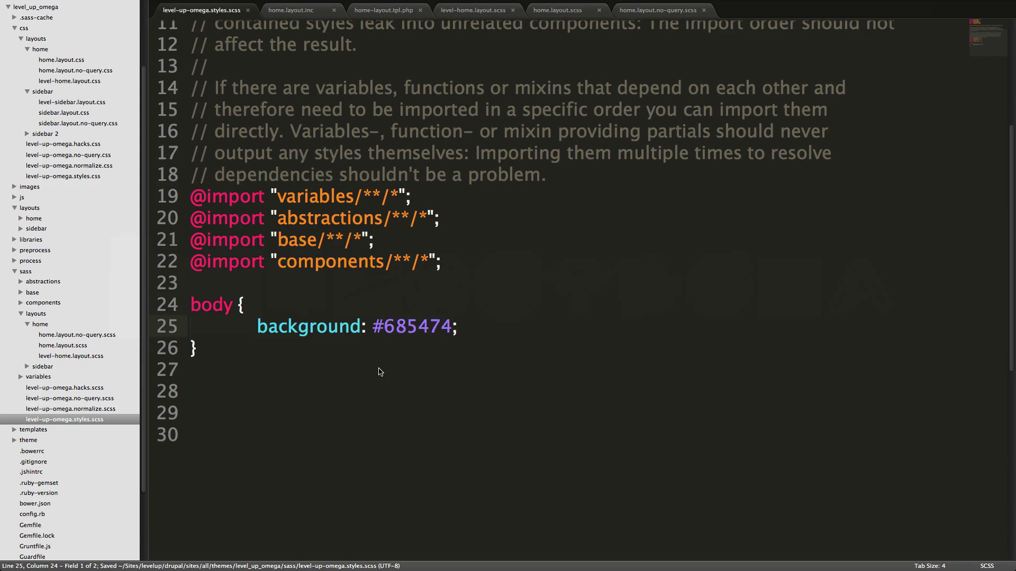
key("super+Tab")
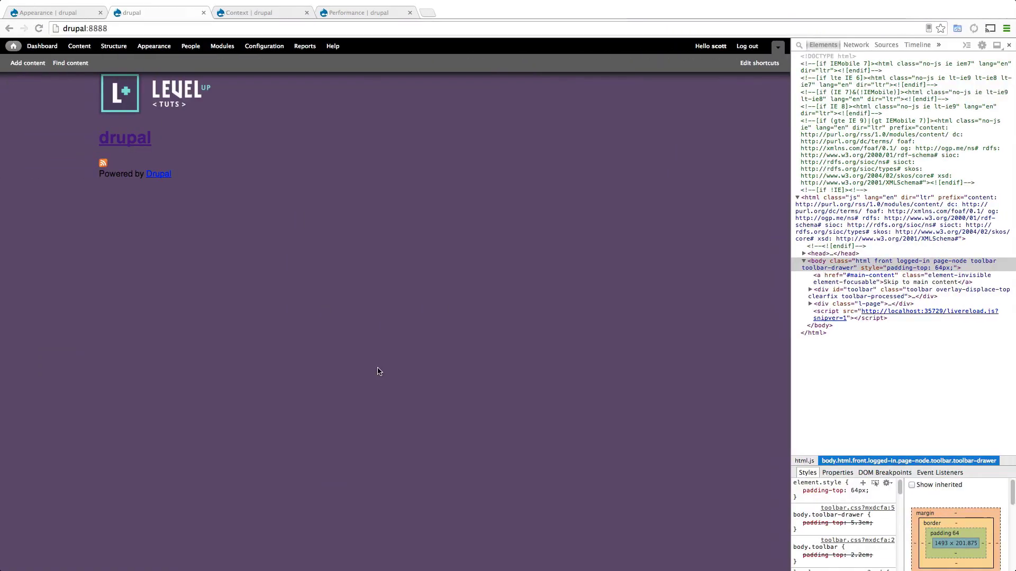
Inspect the front page in DevTools to locate the div.l-main element and its class.
right_click(136, 239)
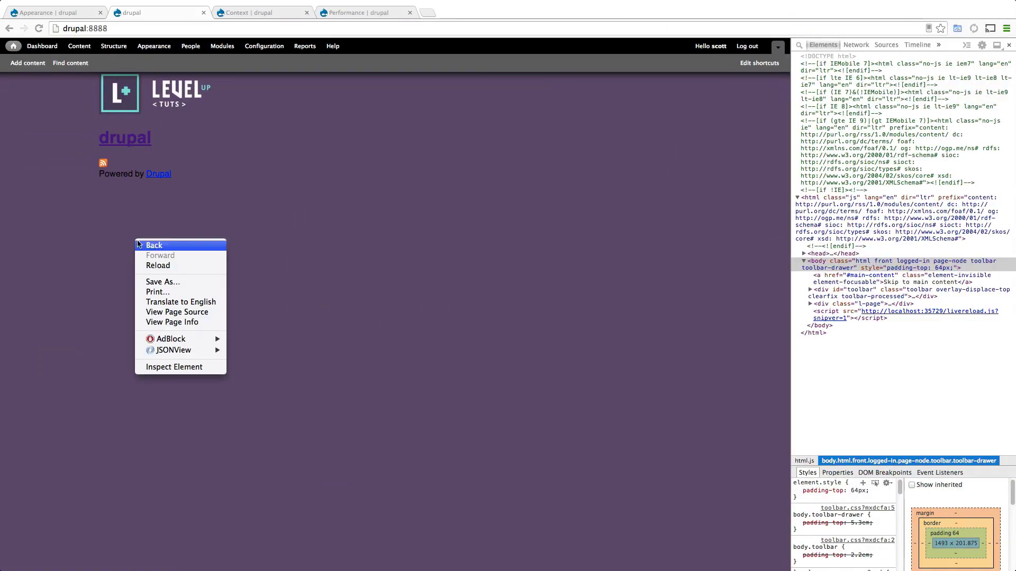
left_click(170, 366)
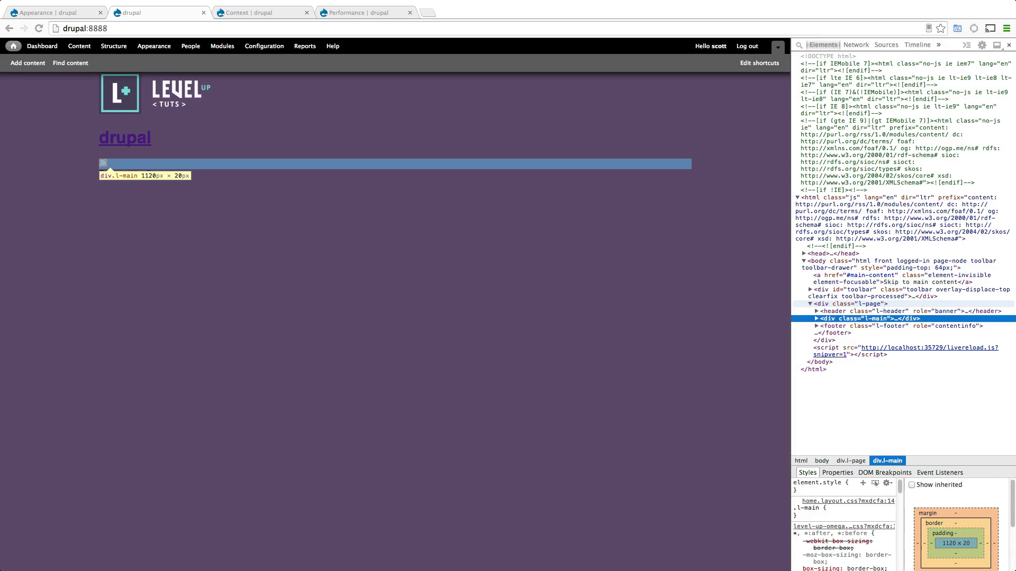
key("Right")
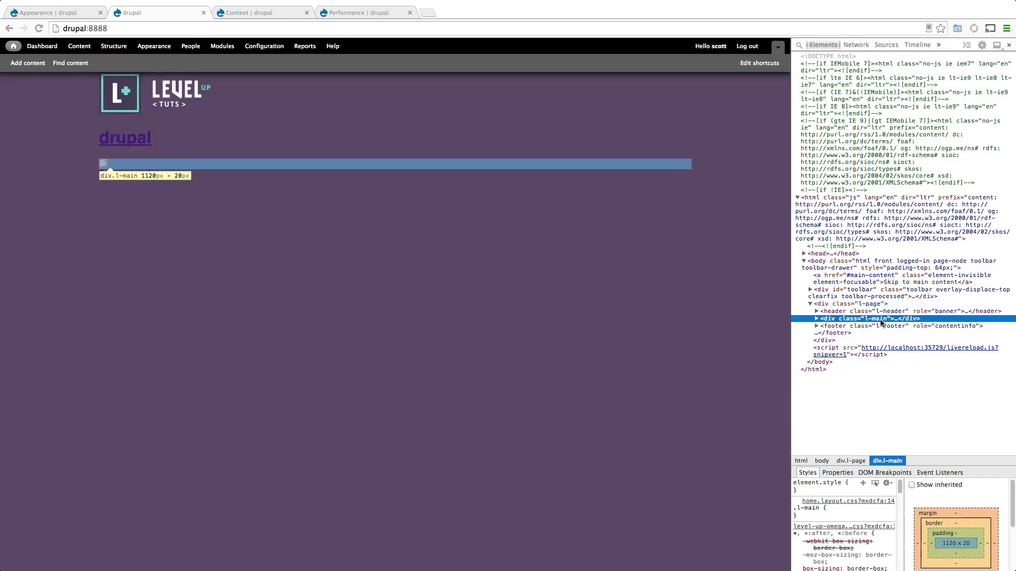
double_click(881, 319)
key("super+Tab")
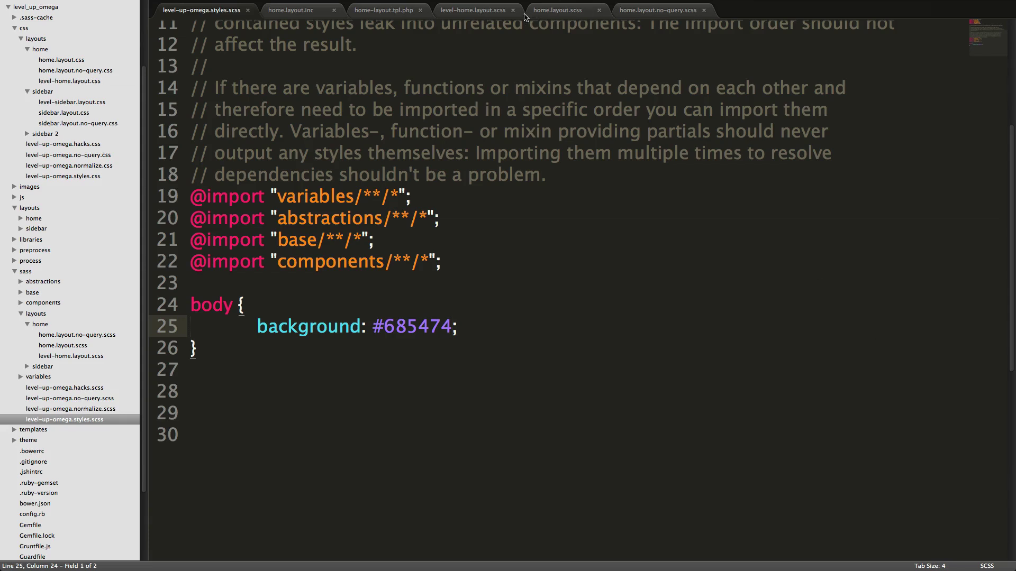
Add an .l-main rule with a #FFF background to level-home.layout.scss and save.
left_click(482, 17)
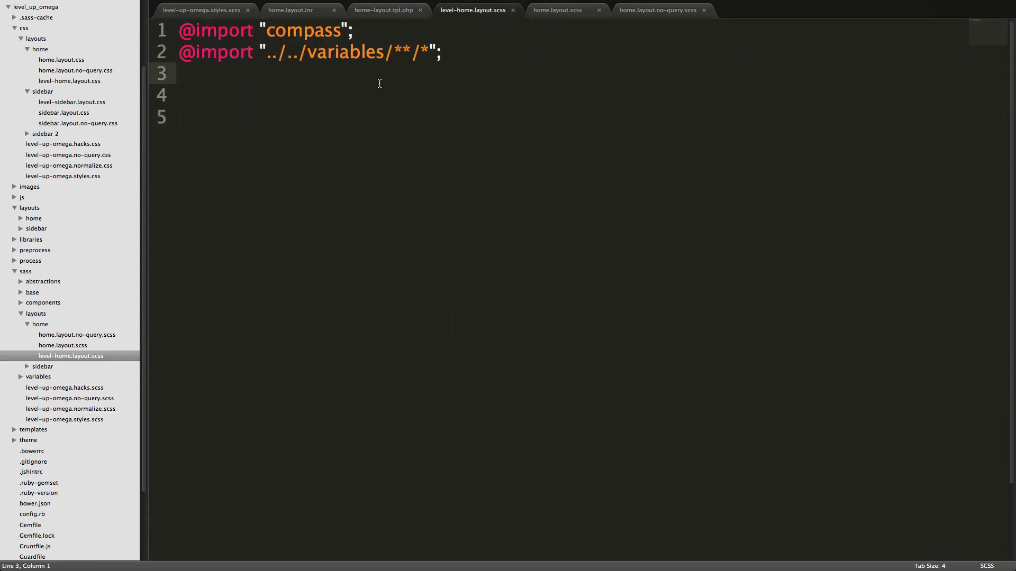
key("Down")
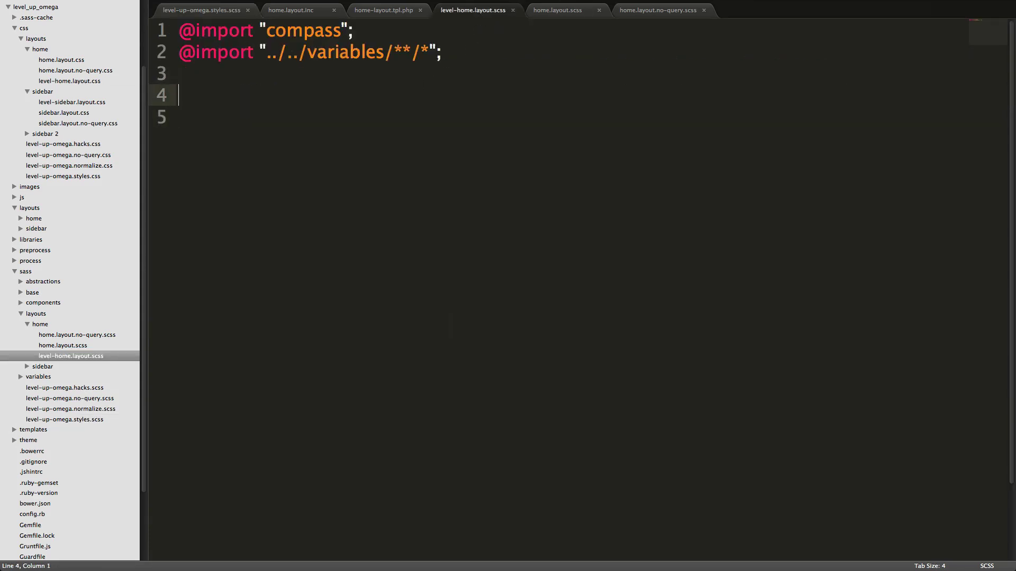
type(".l-main {")
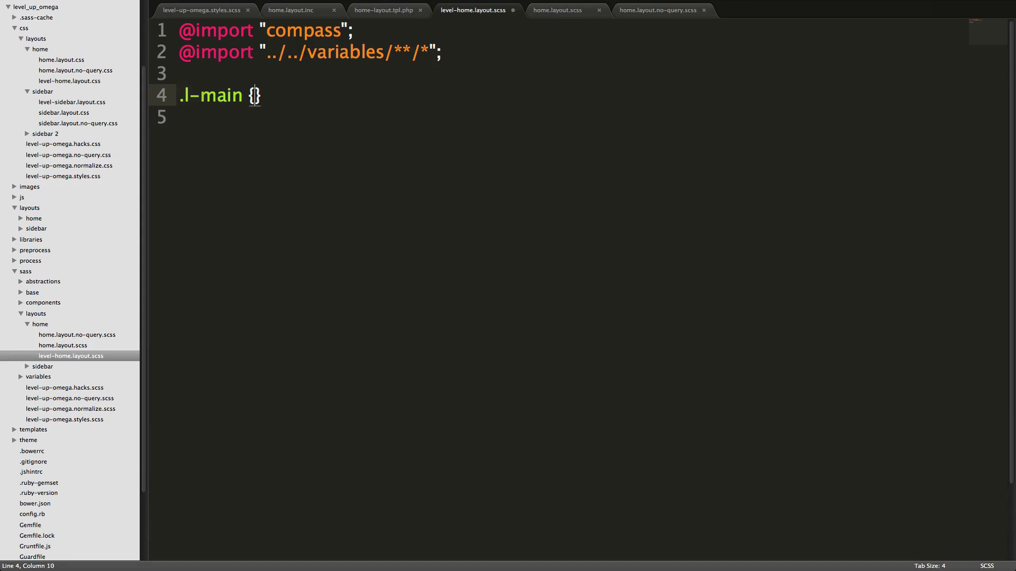
key("Return")
type("bg")
key("Return")
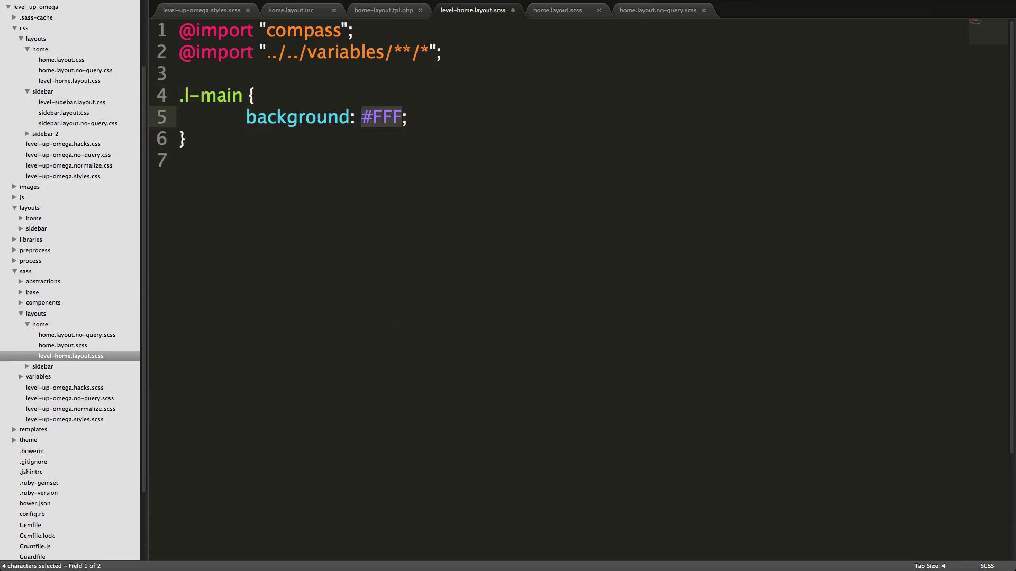
key("super+s")
key("Right")
key("Return")
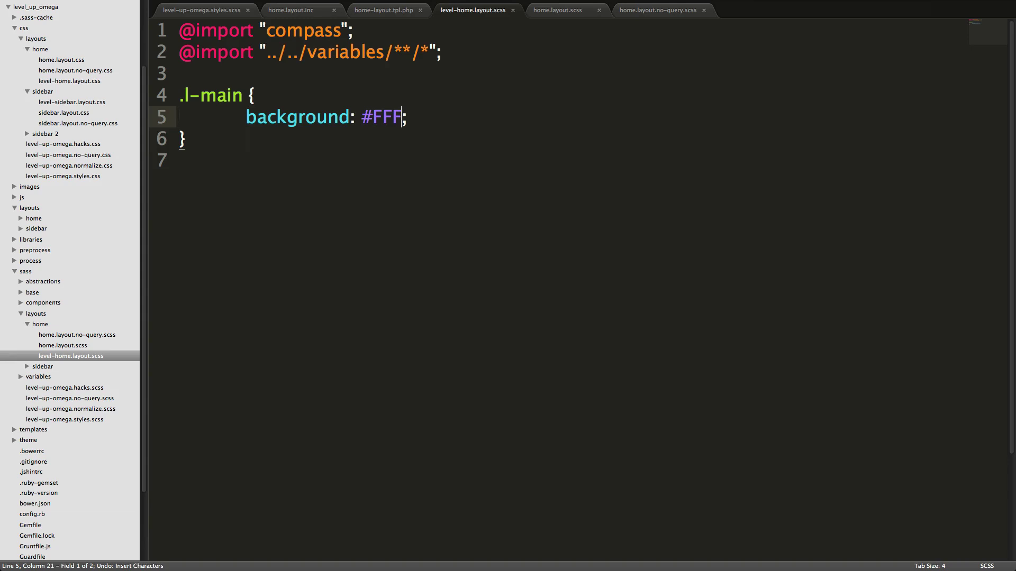
key("Tab")
key("Return")
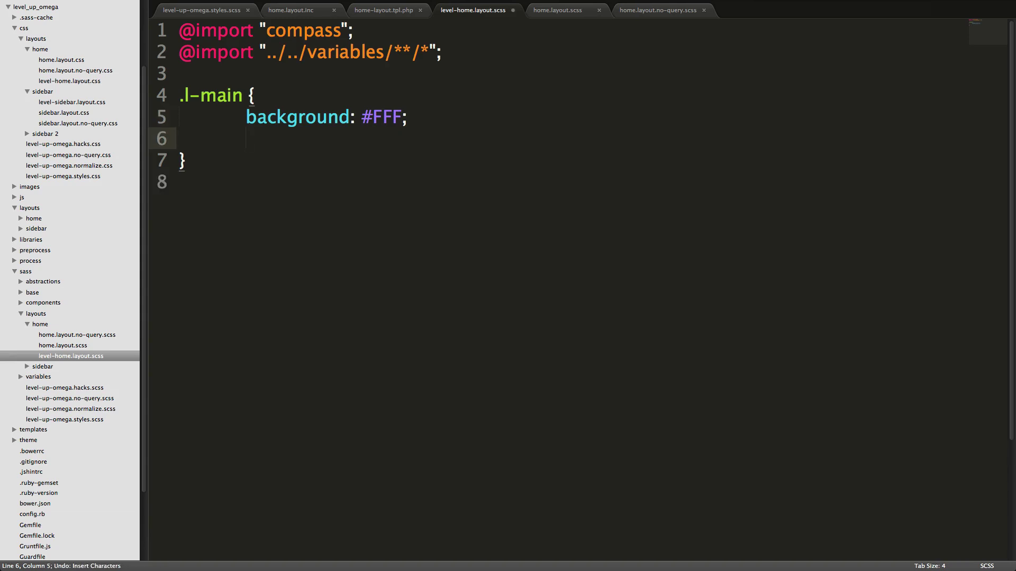
Give the .l-main rule min-height: 300px and save the stylesheet.
type("p")
key("BackSpace")
type("he")
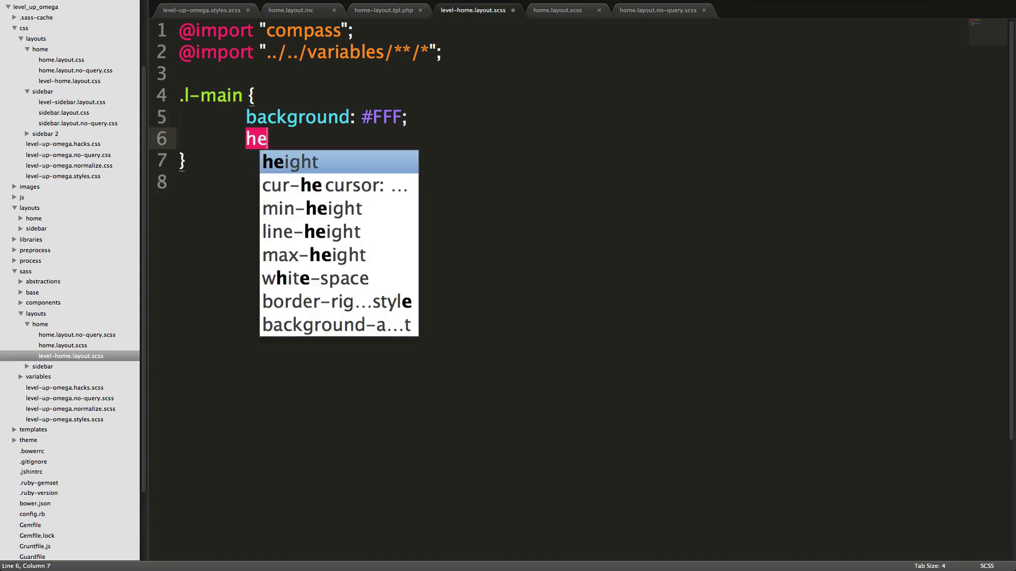
key("Tab")
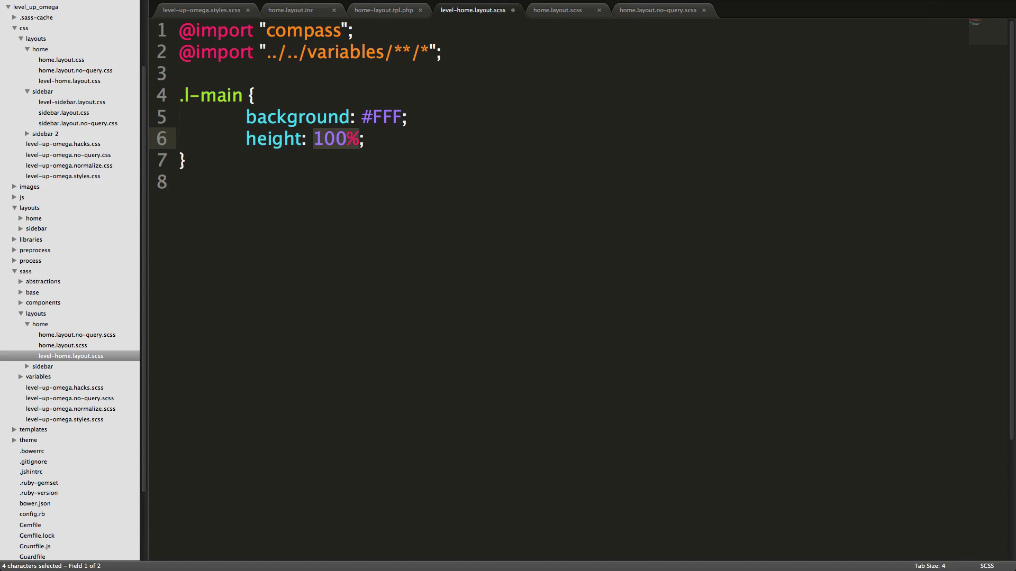
key("BackSpace")
type("300")
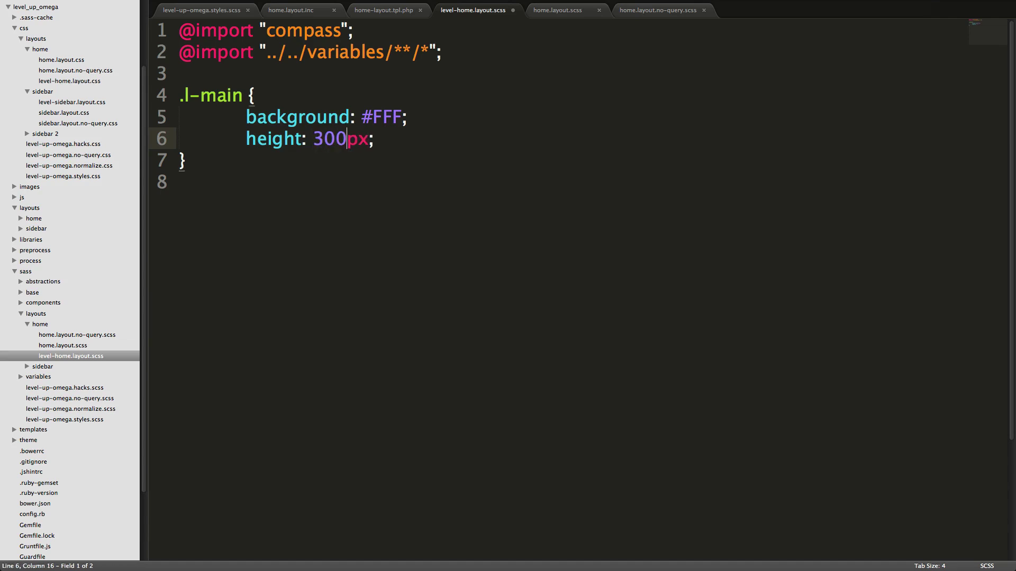
key("Left")
key("Left")
key("Left")
key("Left")
key("Left")
key("Left")
key("Left")
key("Left")
key("Left")
key("Left")
type("min-")
key("super+s")
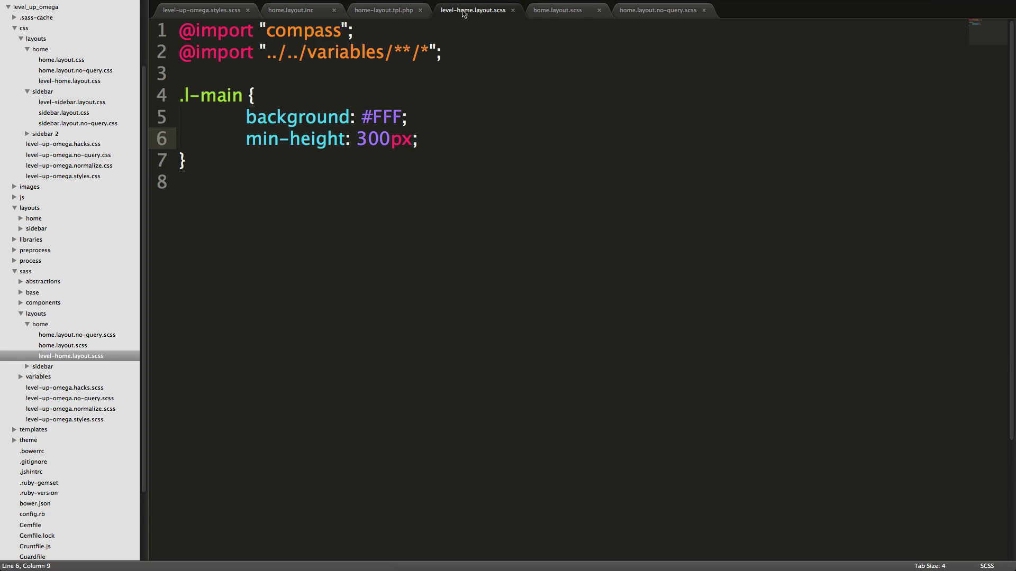
scroll(69, 465, "down", 5)
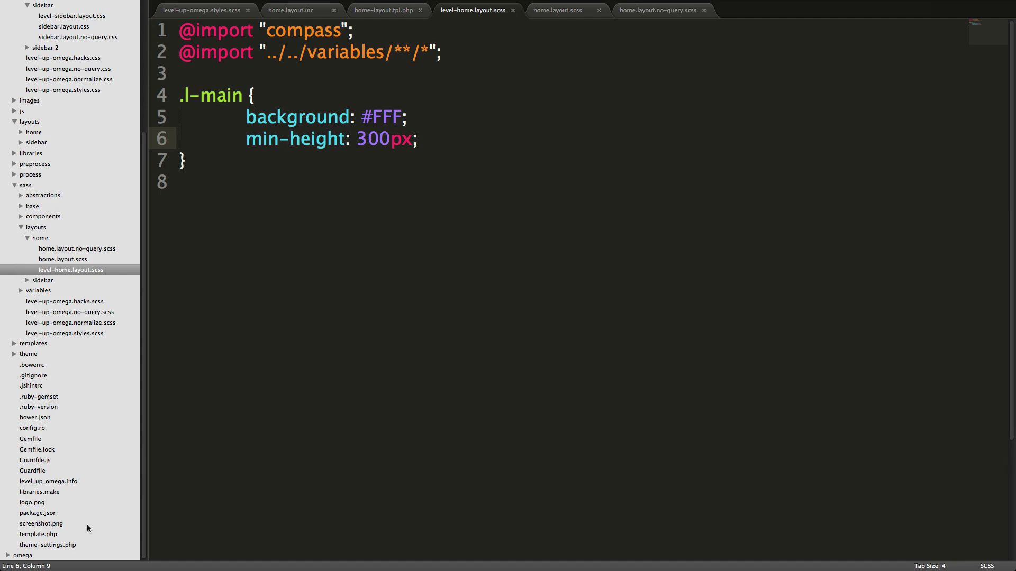
Duplicate the sidebar layout stylesheet line in level_up_omega.info.
left_click(68, 481)
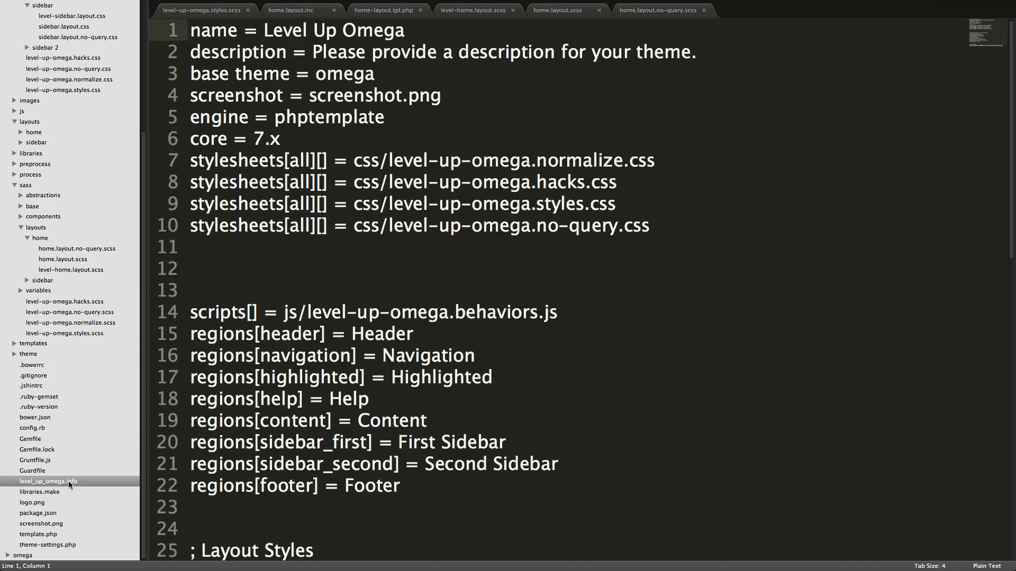
scroll(716, 302, "down", 6)
scroll(681, 300, "up", 1)
left_click_drag(889, 208, 189, 207)
key("ctrl+c")
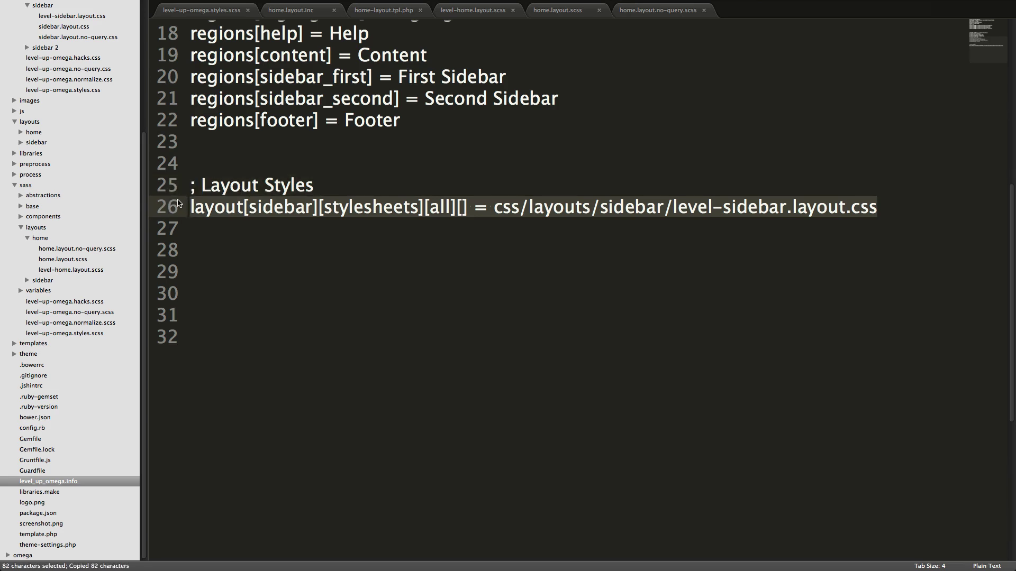
key("Down")
key("ctrl+v")
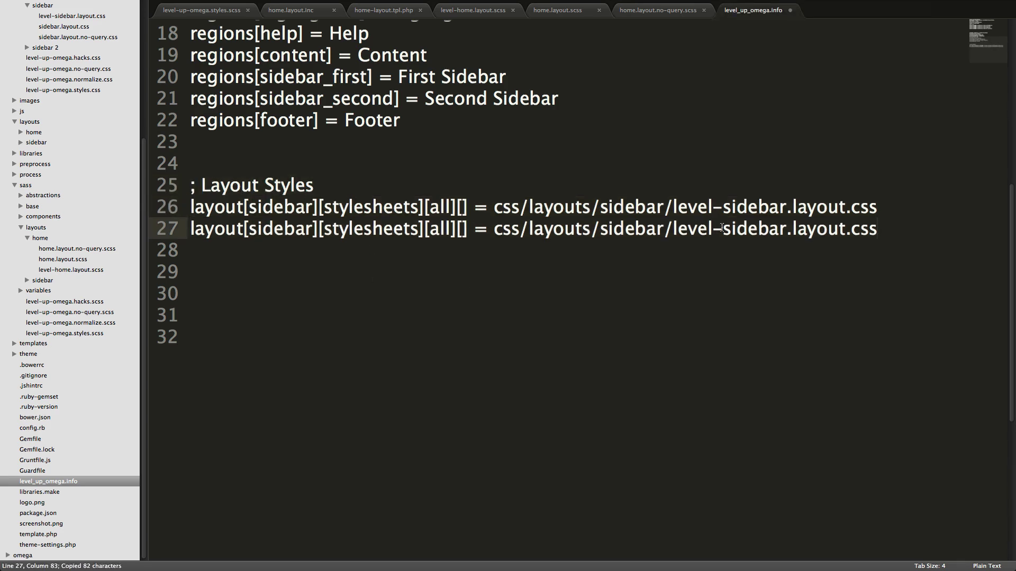
Change sidebar to home in the copied line's key, folder and file name (css/layouts/home/level-home.layout.css) and save.
left_click_drag(722, 228, 786, 228)
type("home")
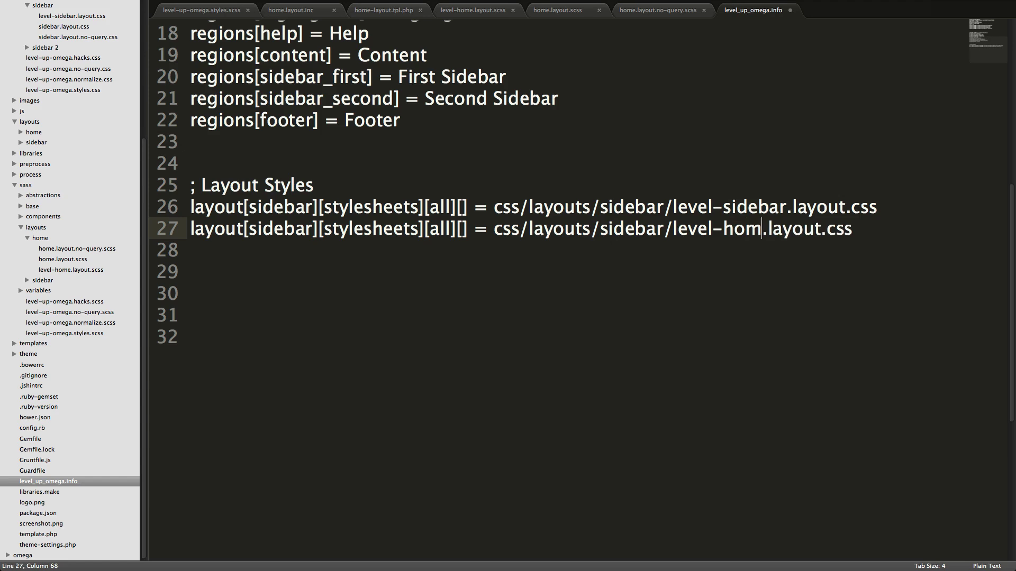
left_click(626, 229)
double_click(628, 228)
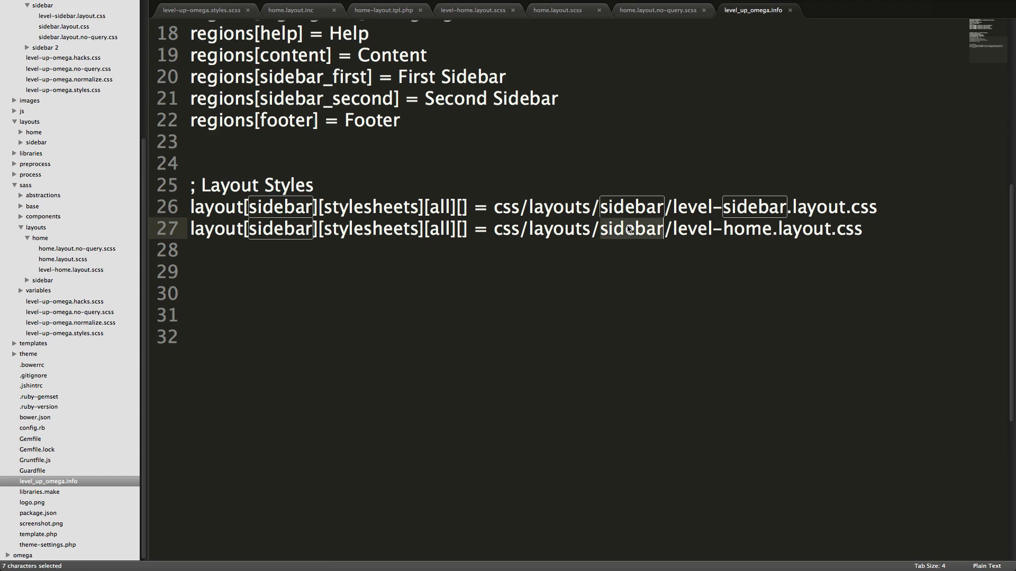
type("home")
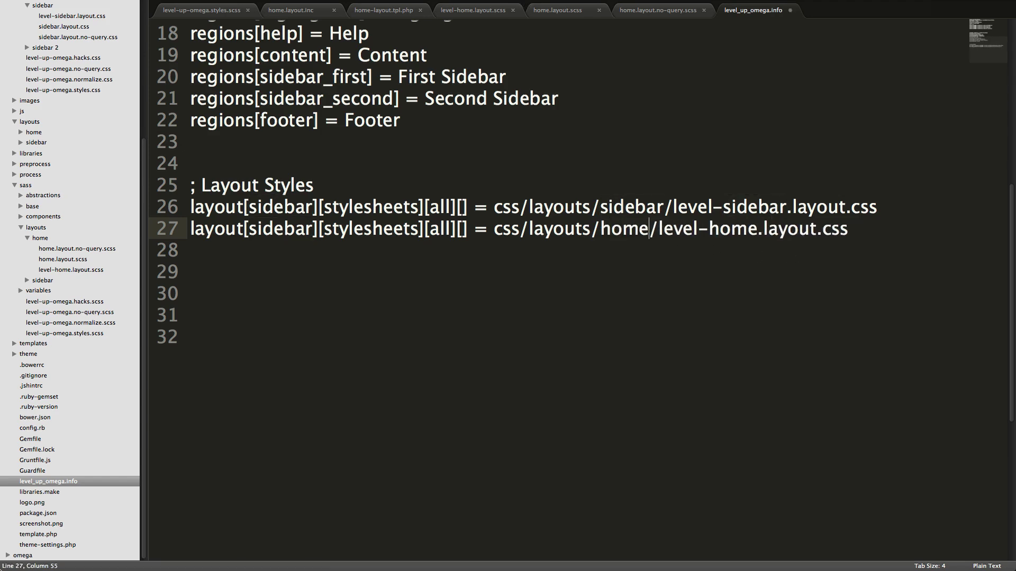
double_click(277, 229)
type("home")
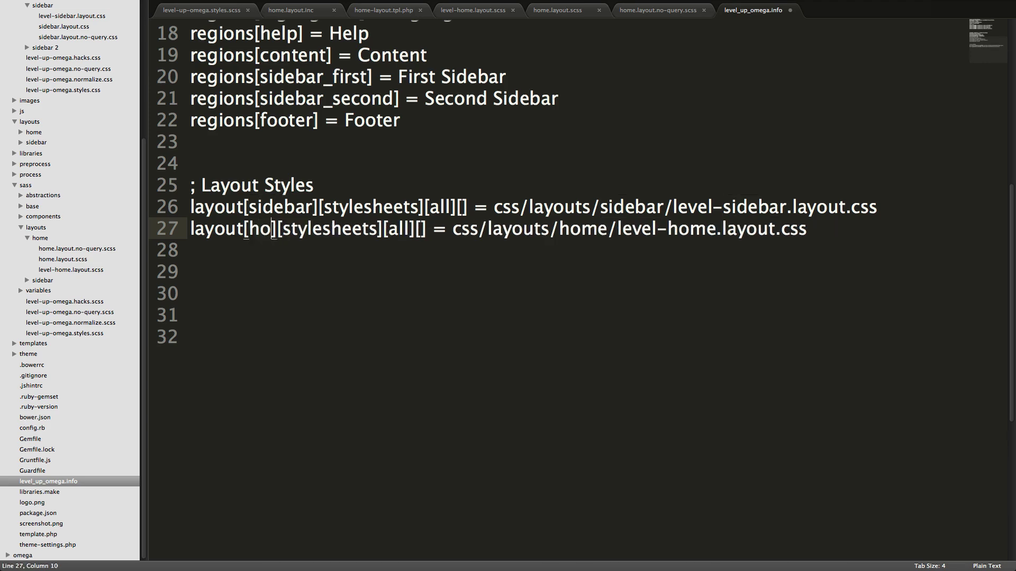
key("super+s")
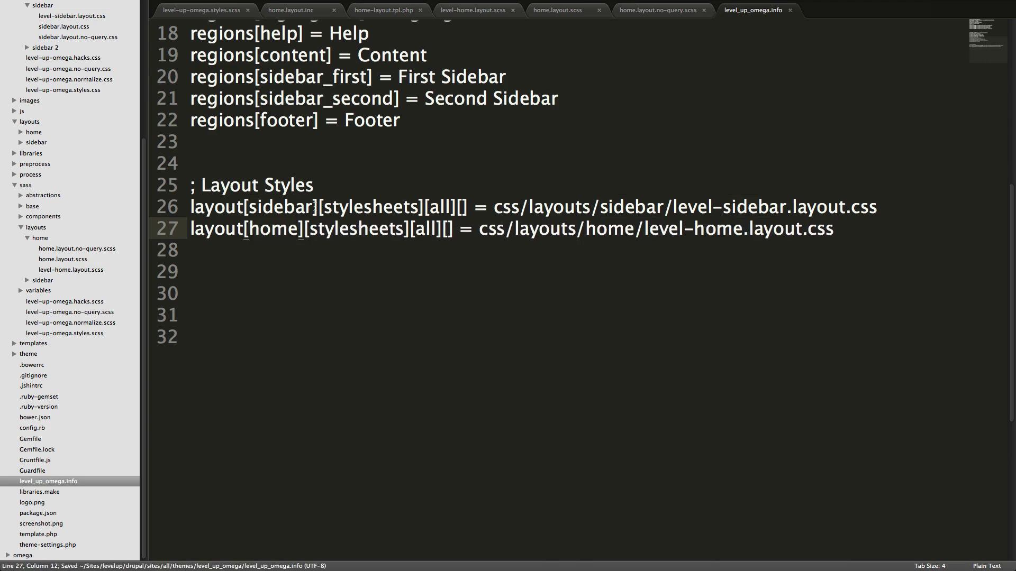
key("Left")
key("Left")
double_click(613, 229)
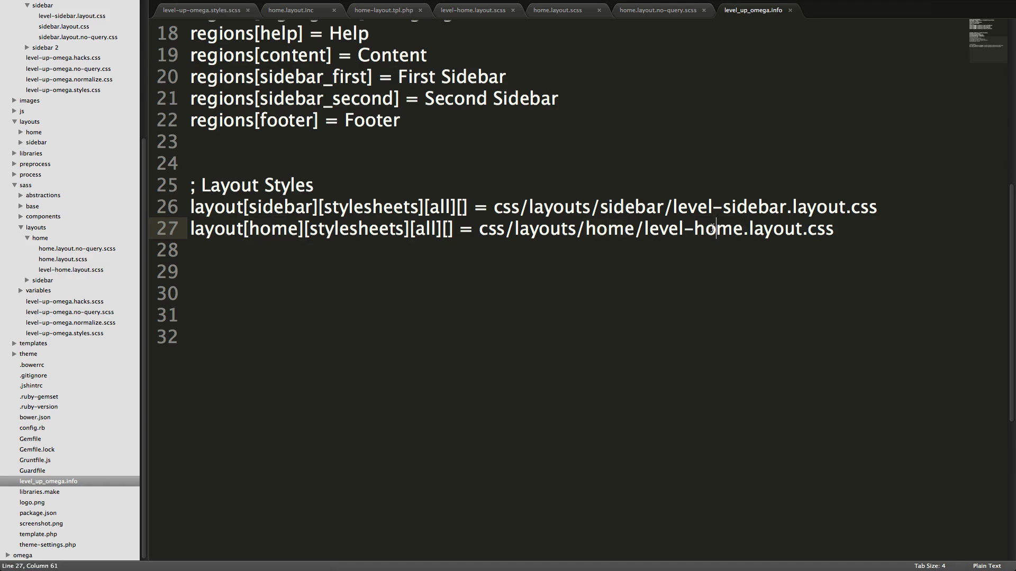
double_click(718, 229)
Run drush cc all in iTerm to clear every Drupal cache.
key("ctrl+Left")
key("ctrl+Left")
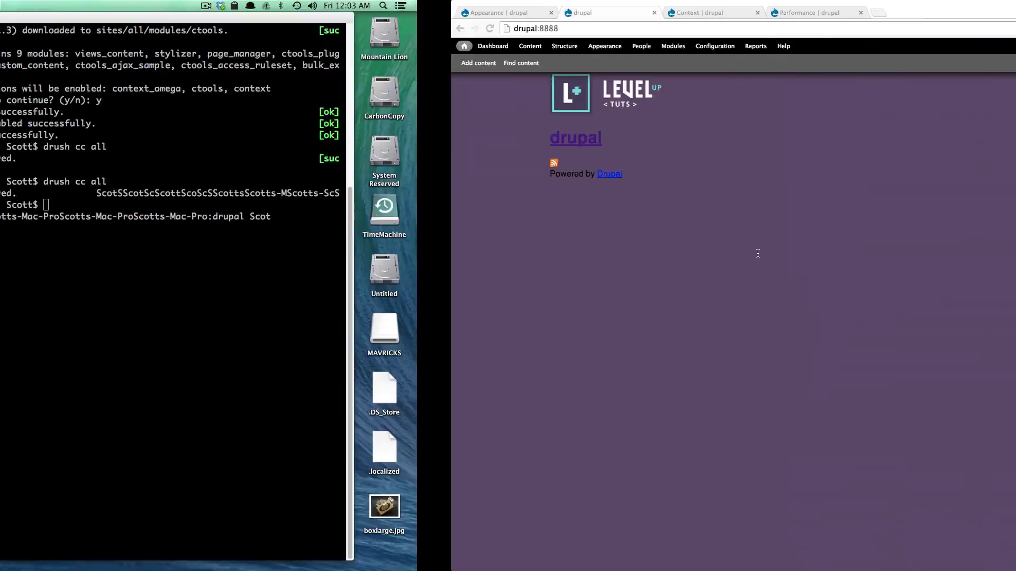
type("drush")
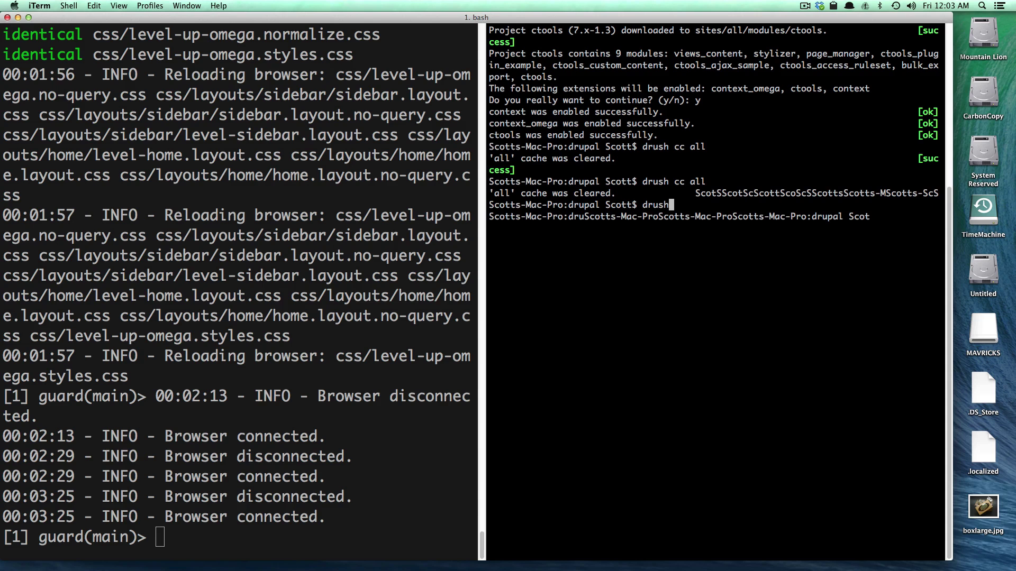
key("ctrl+l")
type("cc all")
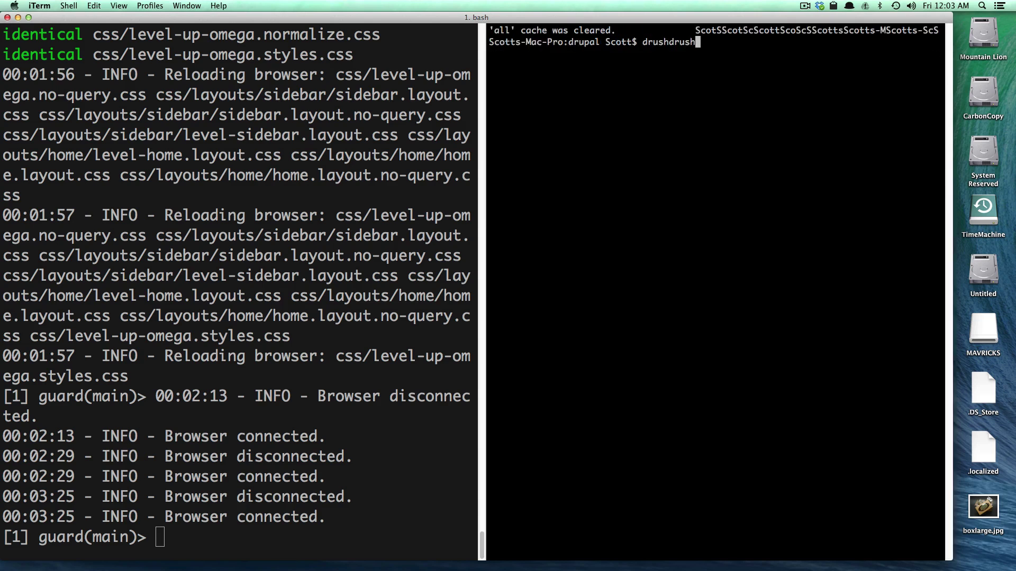
key("BackSpace")
key("BackSpace")
key("BackSpace")
key("BackSpace")
key("BackSpace")
key("BackSpace")
key("BackSpace")
type("cc all")
key("Return")
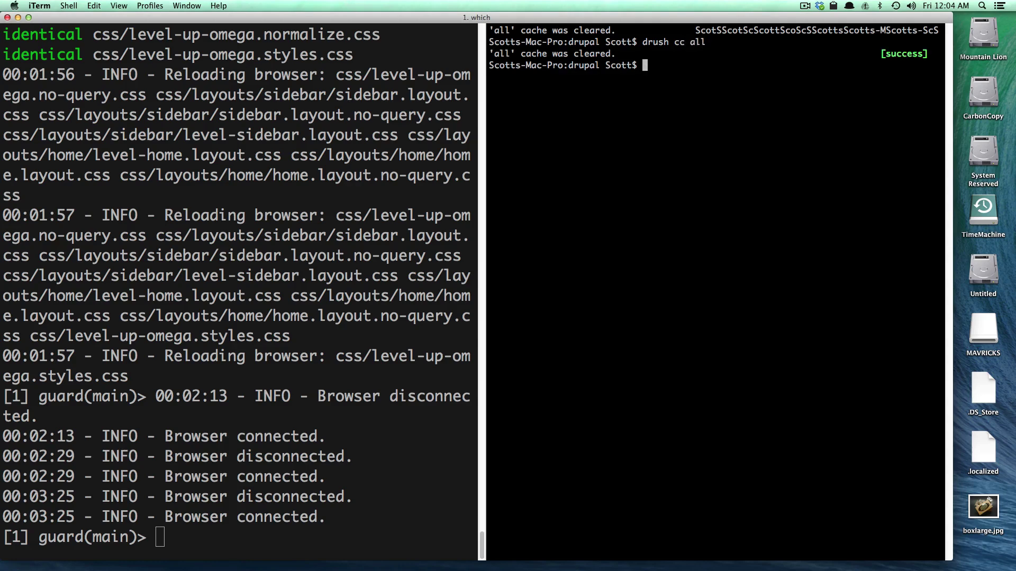
Reload the front page, compare it with Test Page 1's sidebar layout, and open a new tab.
key("ctrl+Right")
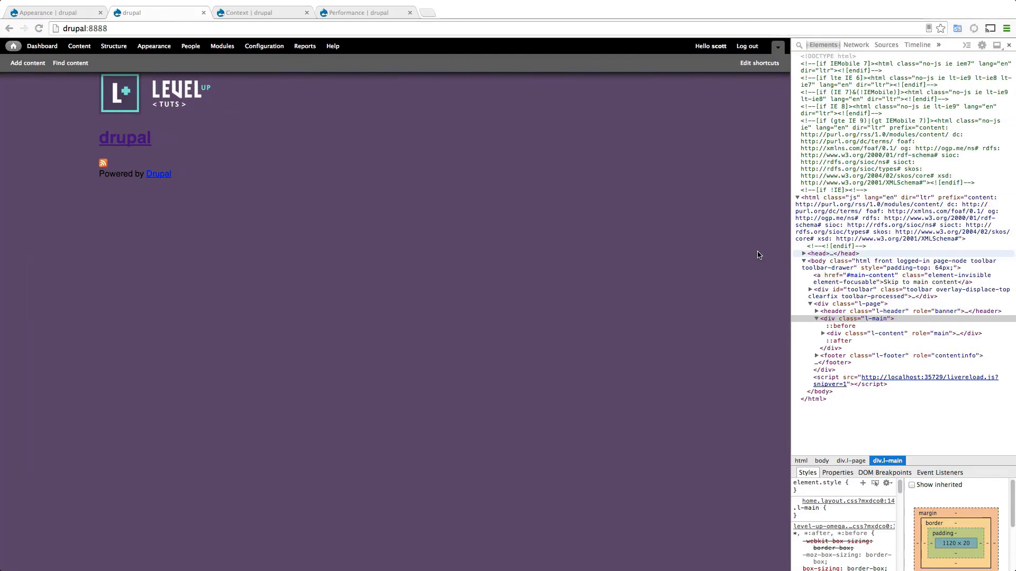
key("super+r")
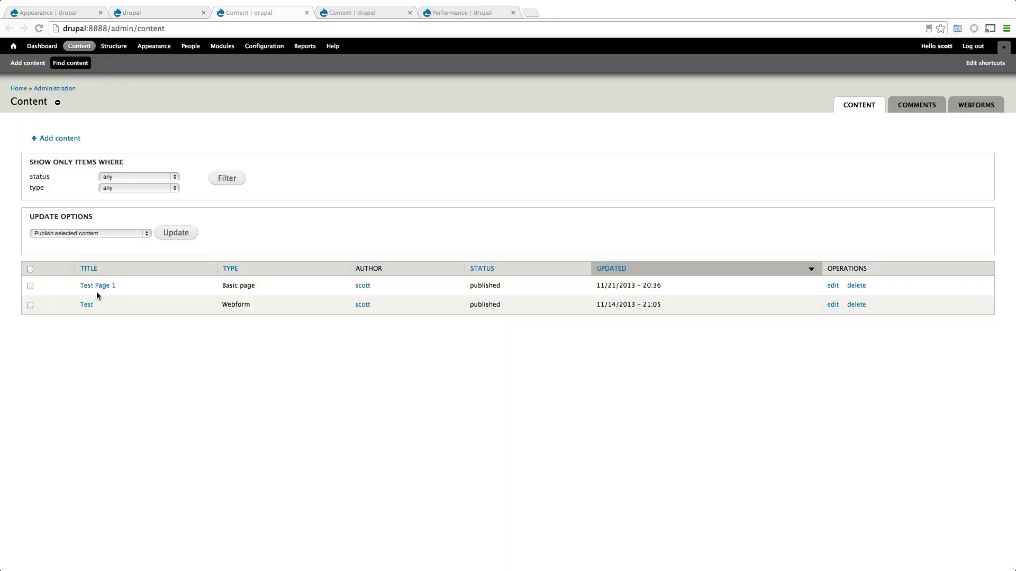
left_click(98, 287)
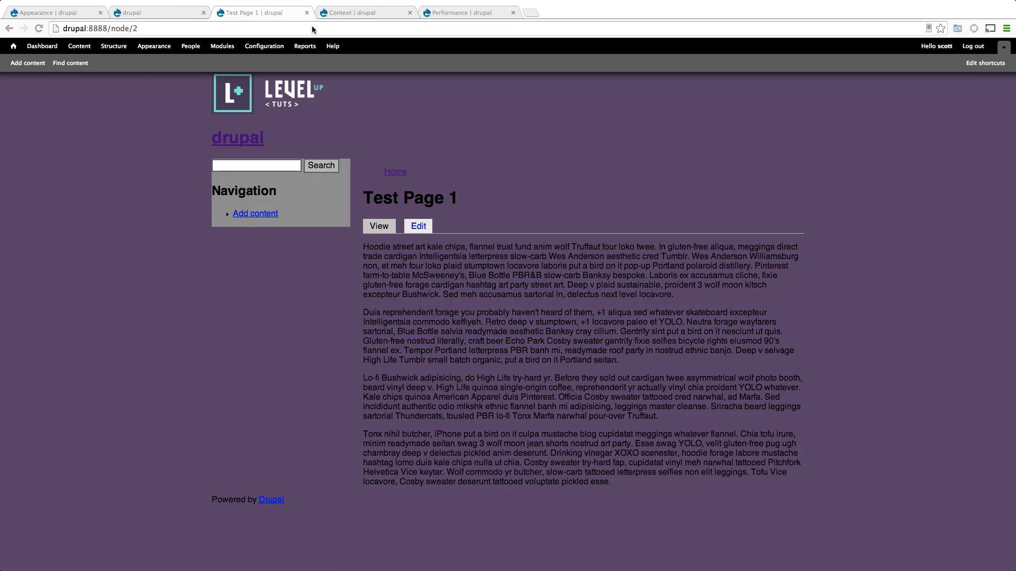
left_click(135, 12)
left_click(248, 13)
key("ctrl+t")
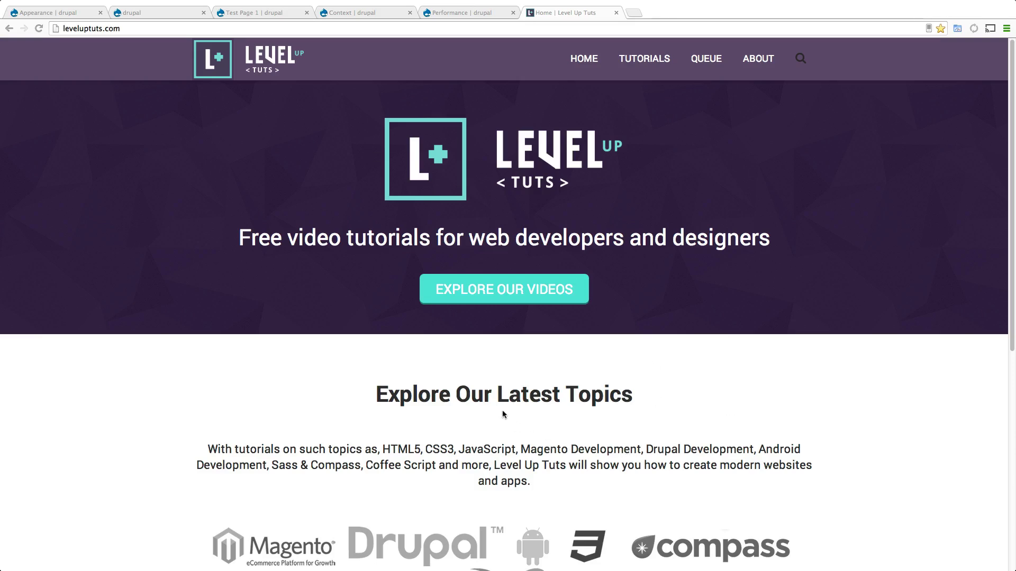
scroll(513, 382, "down", 7)
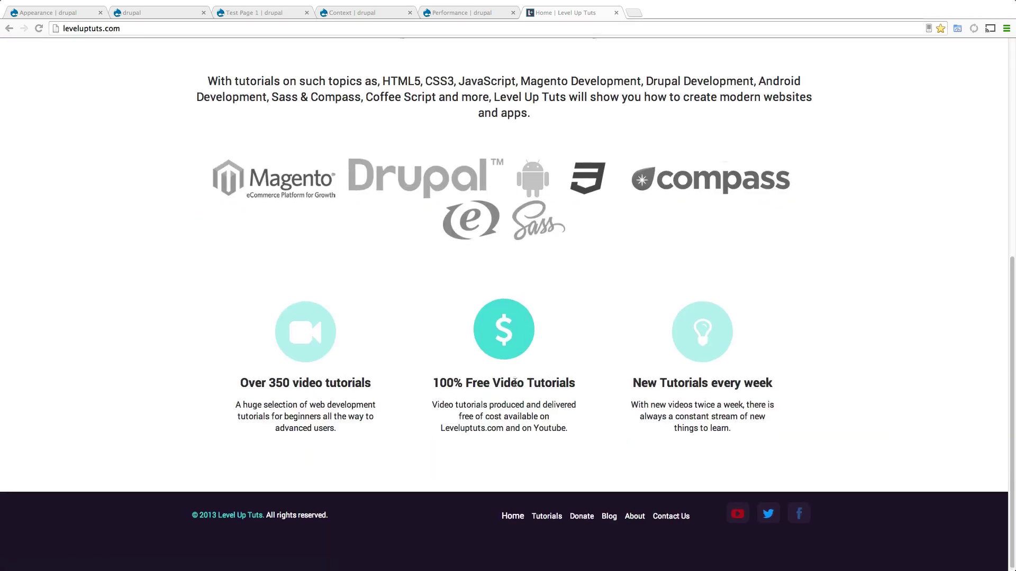
scroll(514, 382, "up", 7)
left_click(629, 68)
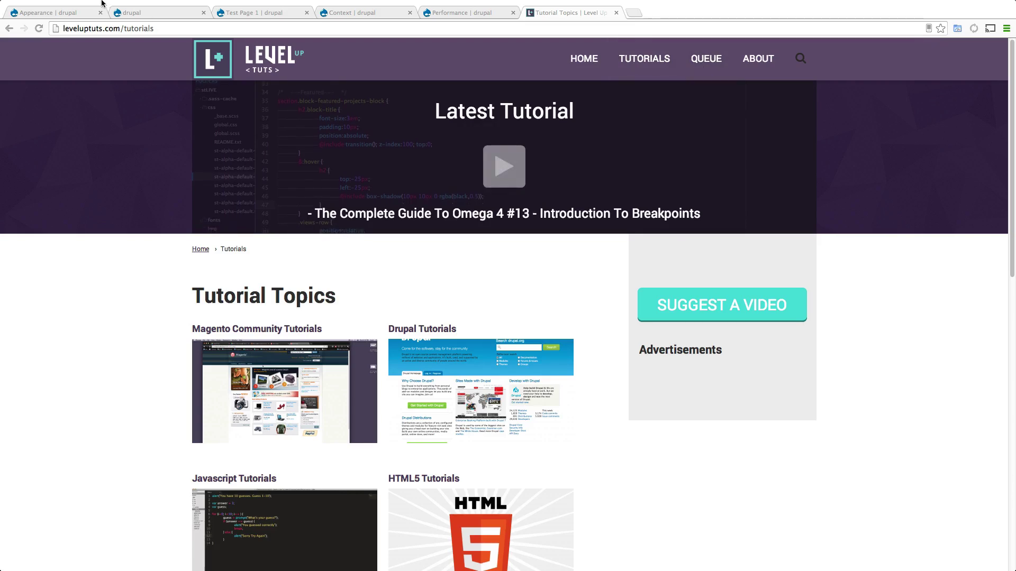
left_click(276, 61)
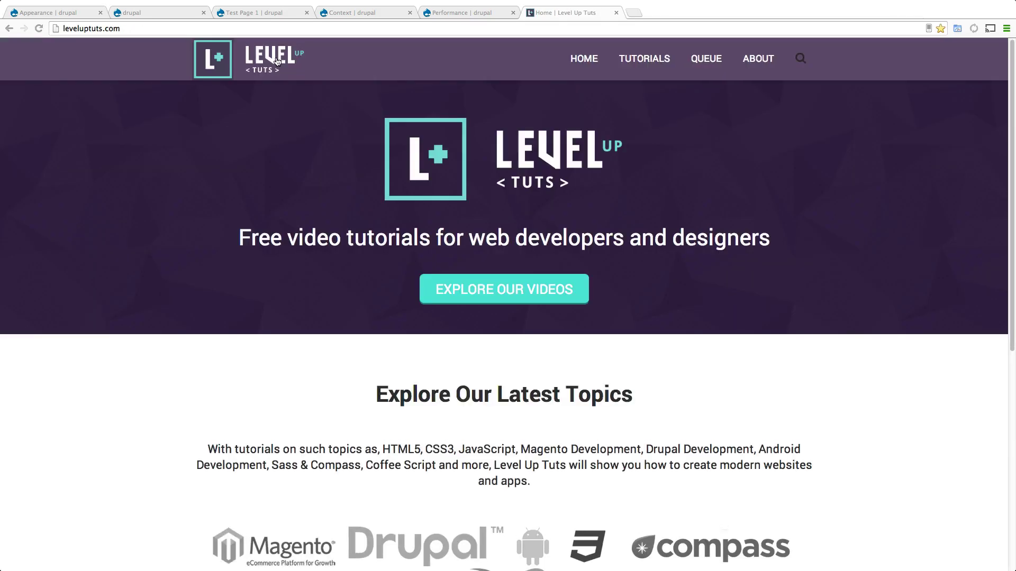